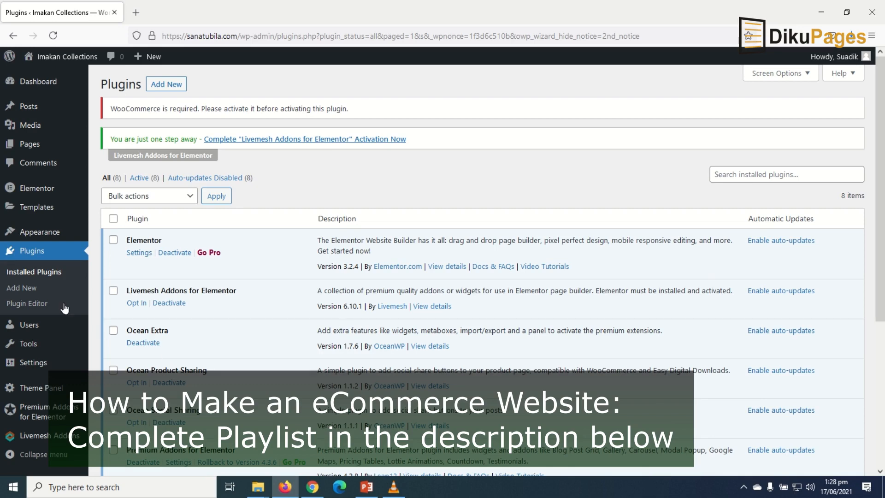
- Go to Plugins > Add New
click(25, 289)
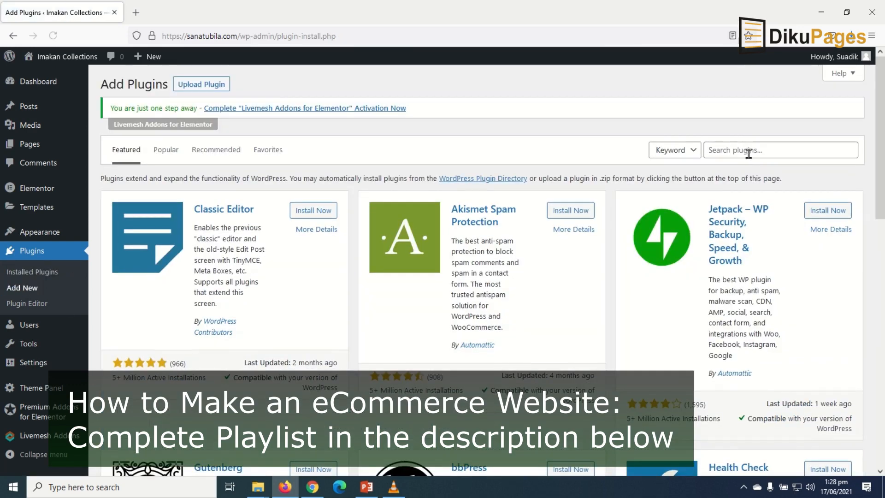
- Search plugins for 'woocommerce', then install and activate WooCommerce
click(749, 152)
text(w)
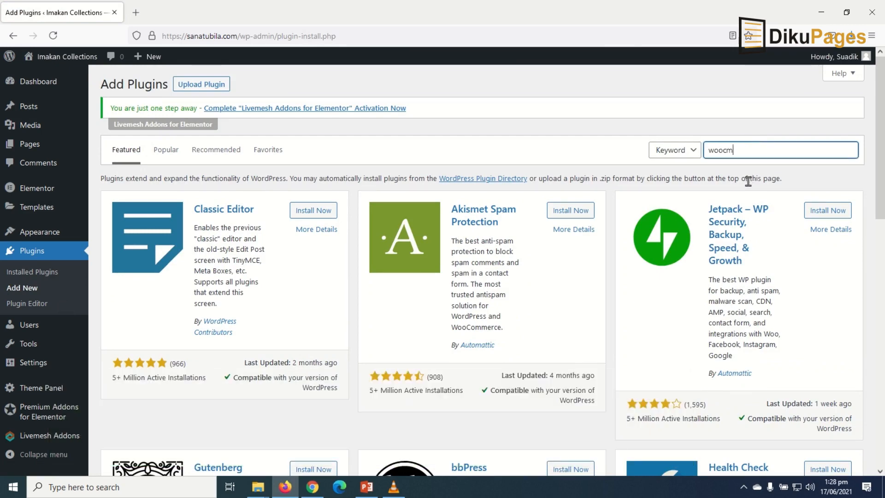
text(oocommerce)
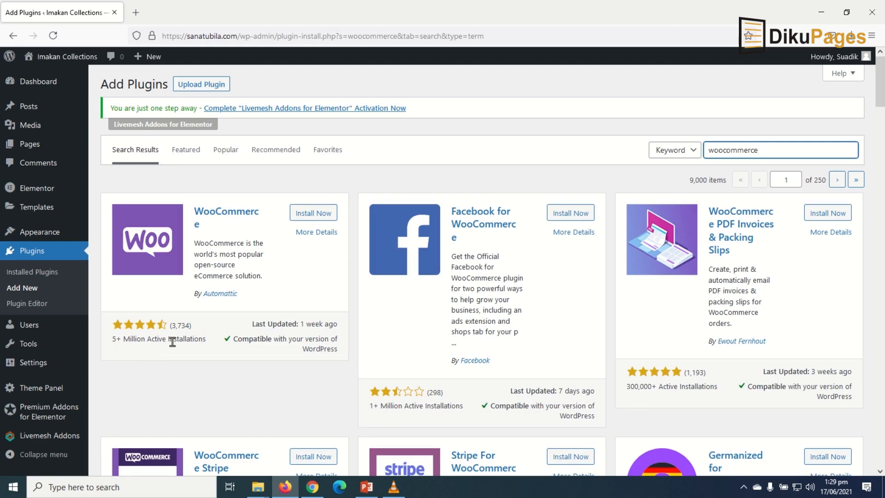
click(324, 215)
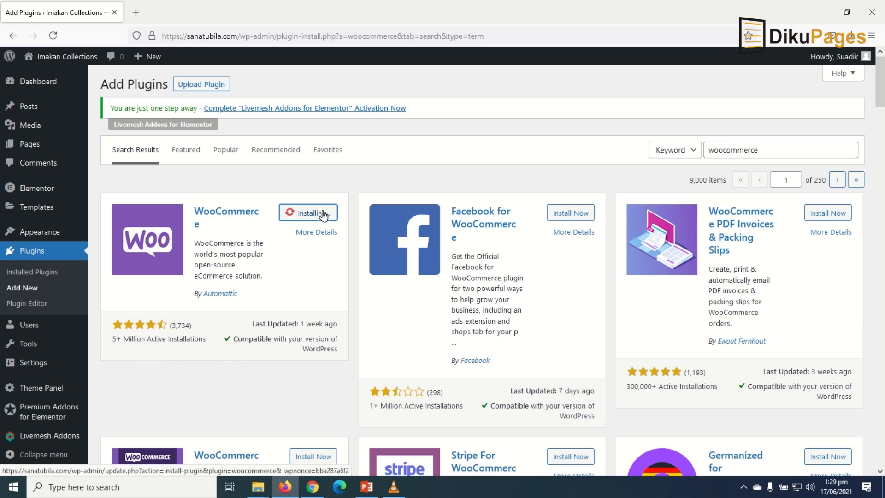
click(318, 218)
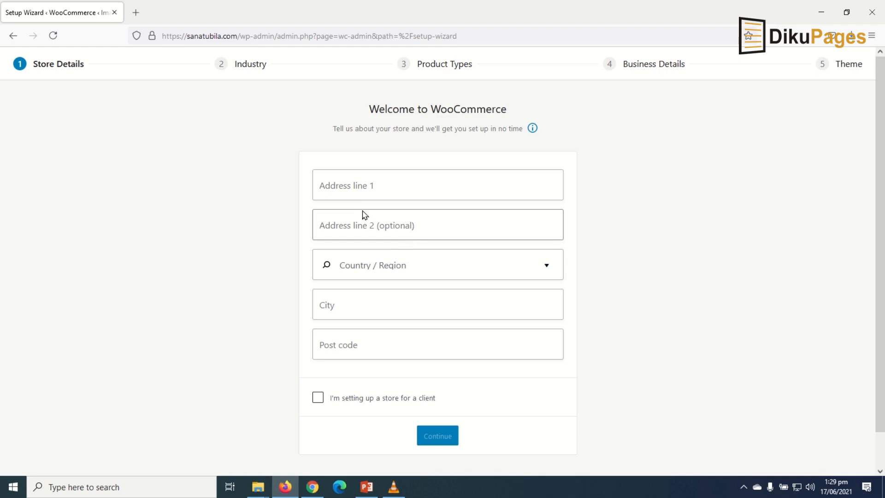
- Enter the store's street address and choose Ghana — Northern as the country/region
scroll(538, 410, down, 1)
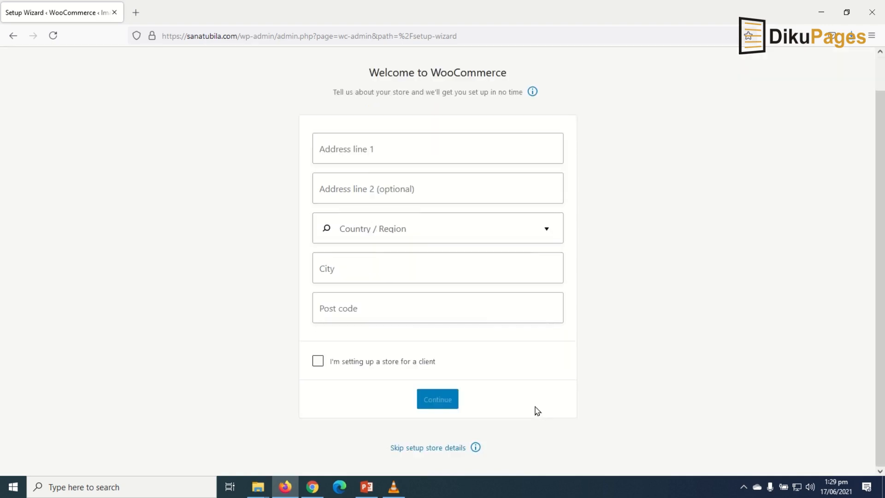
scroll(543, 387, up, 1)
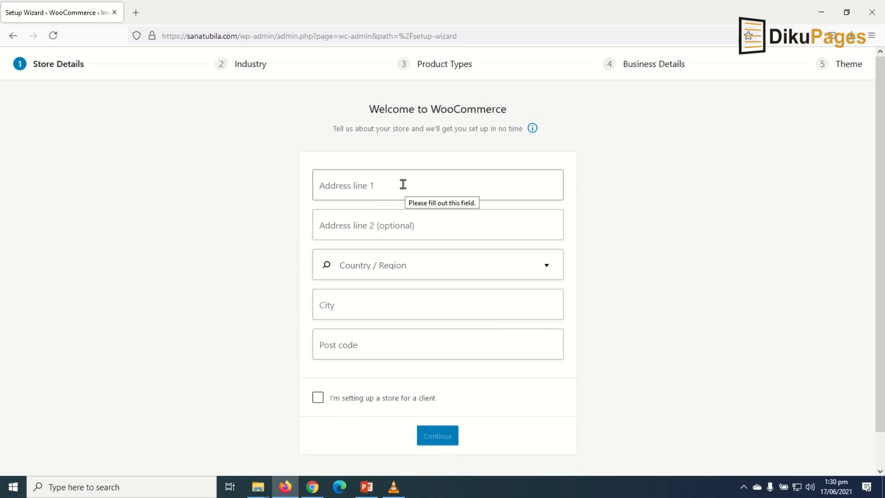
click(385, 186)
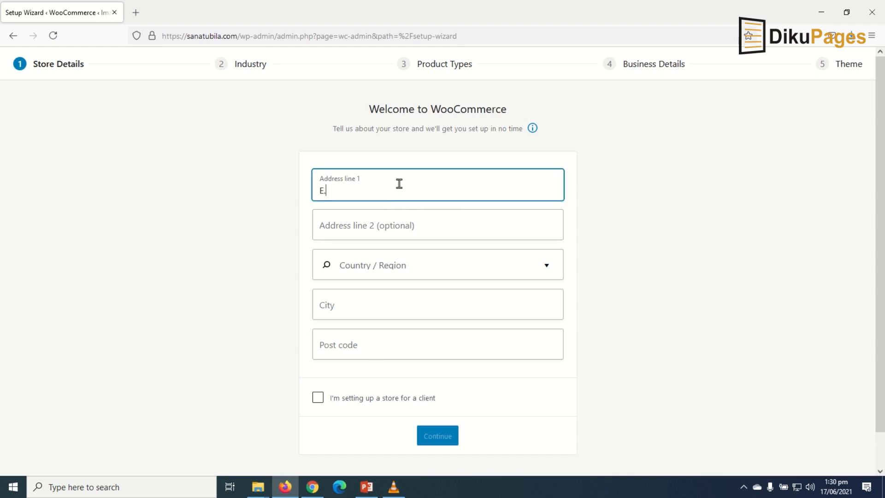
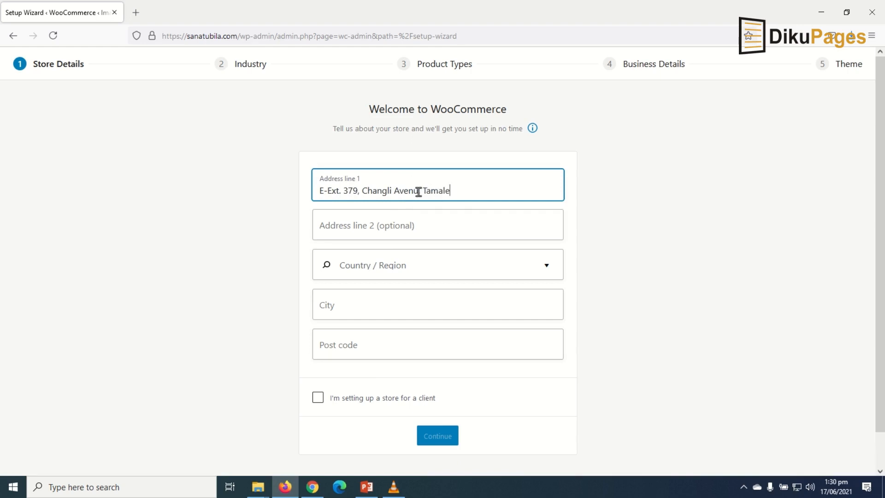
key(Tab)
key(Tab)
text(ghana)
click(354, 460)
- Add the city and post code, submit the store details, and decline usage tracking
click(393, 303)
text(Tamale)
key(Tab)
text(00233)
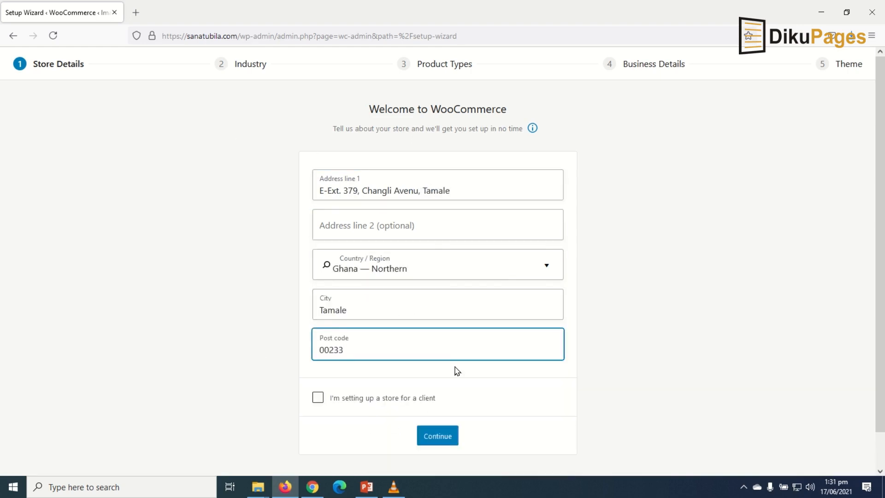
scroll(461, 364, down, 1)
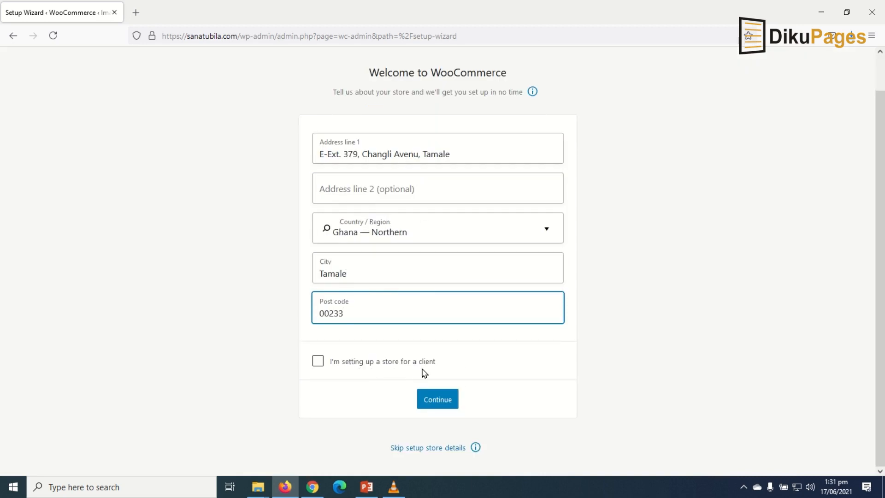
click(442, 400)
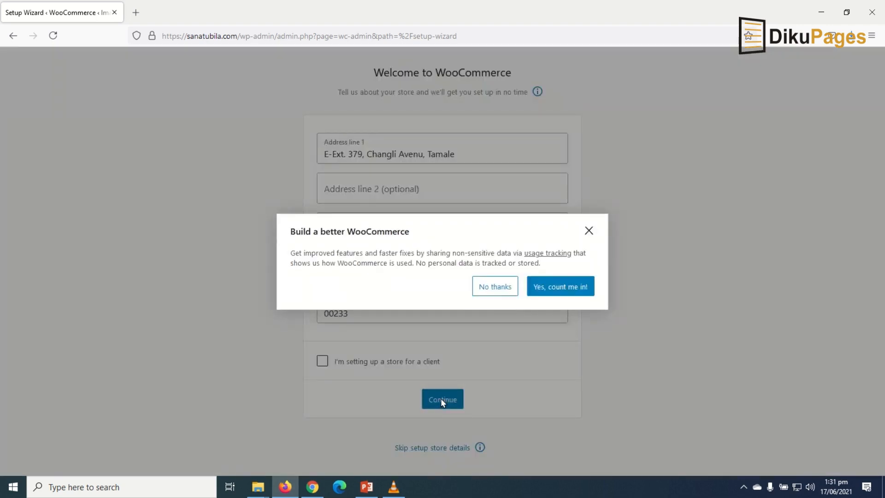
click(502, 289)
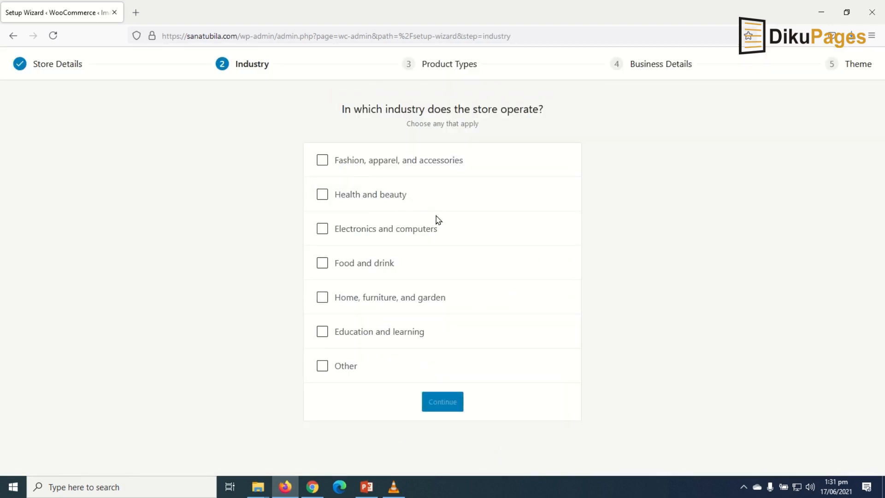
- Pick Fashion, apparel, and accessories as the industry and keep the default product types
click(323, 163)
click(439, 403)
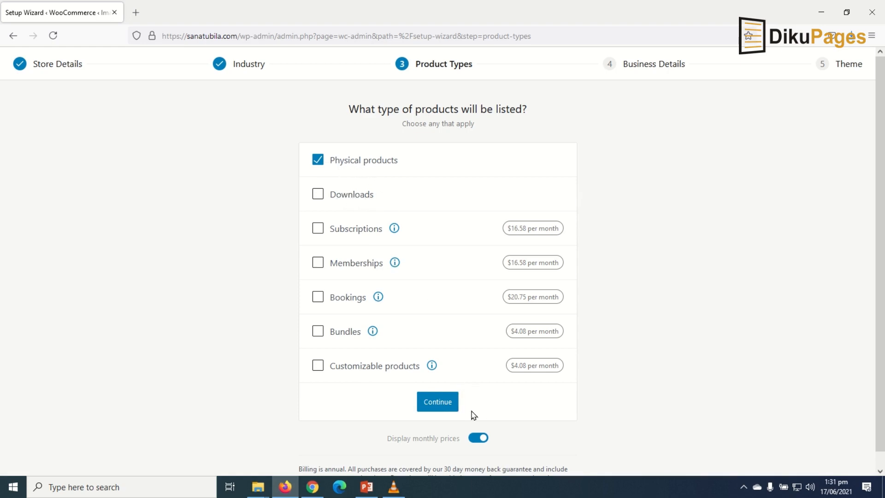
click(452, 402)
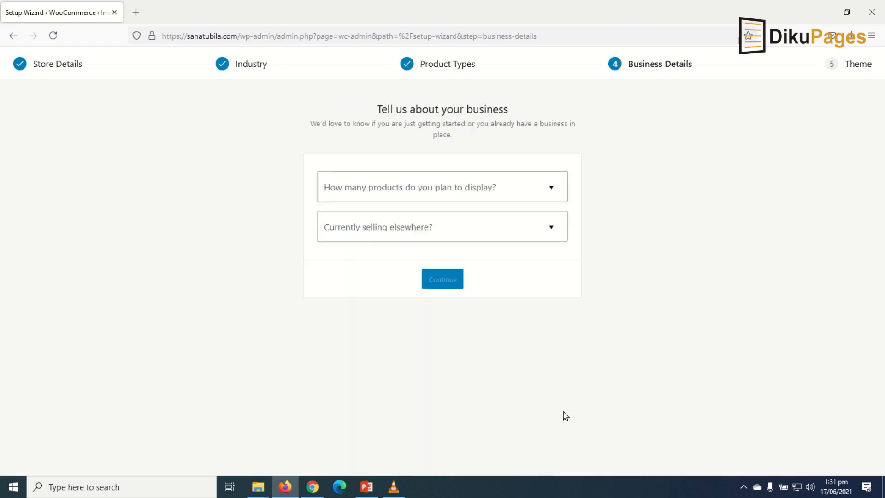
- Answer 'I don't have any products yet' and 'No' to selling elsewhere
click(474, 193)
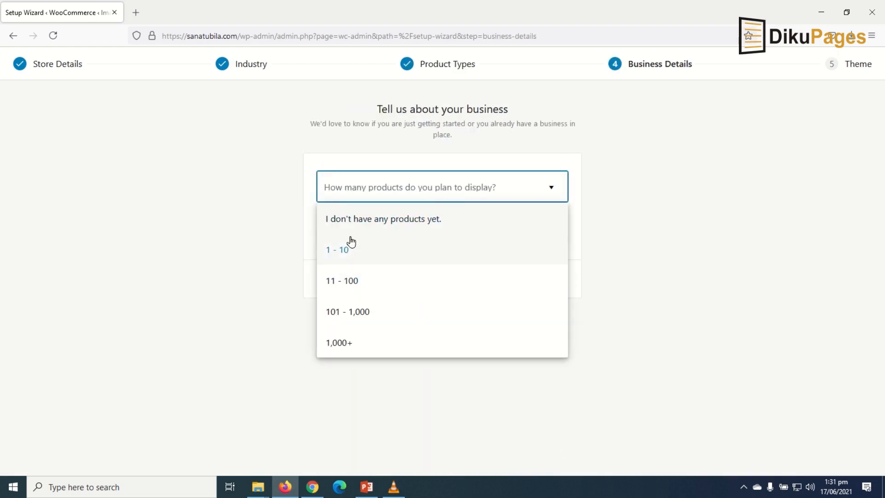
click(362, 222)
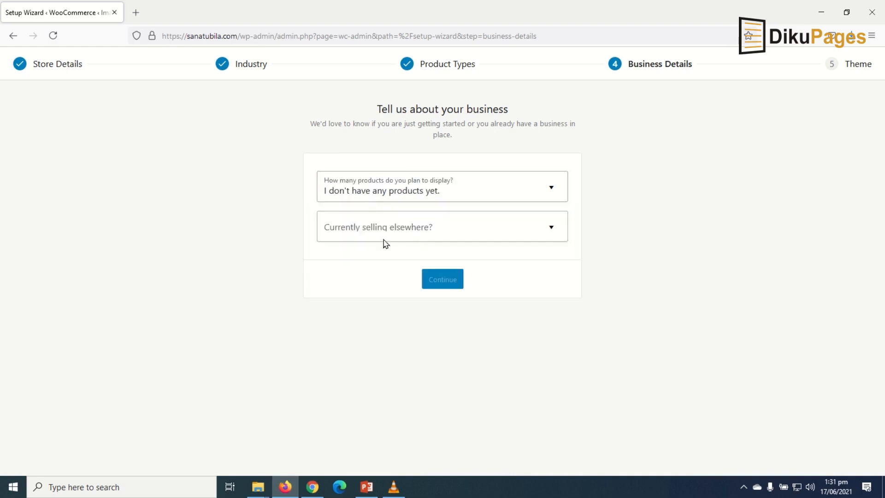
click(404, 233)
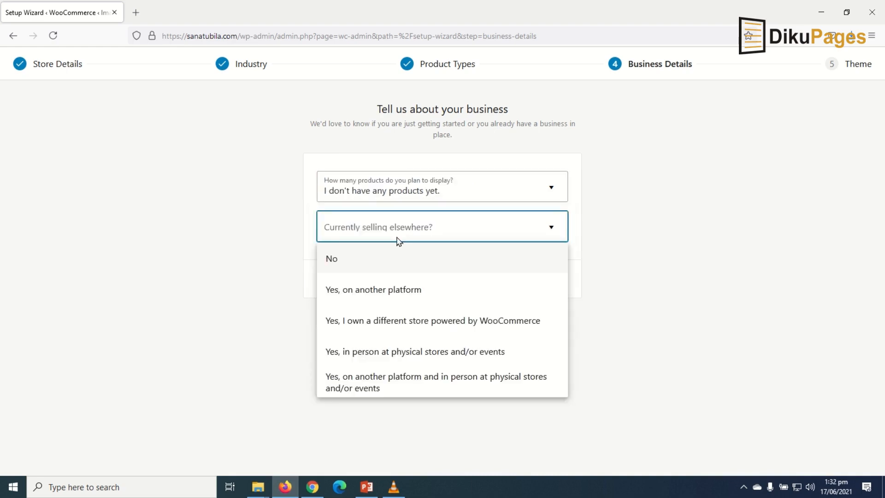
click(366, 263)
scroll(542, 327, down, 3)
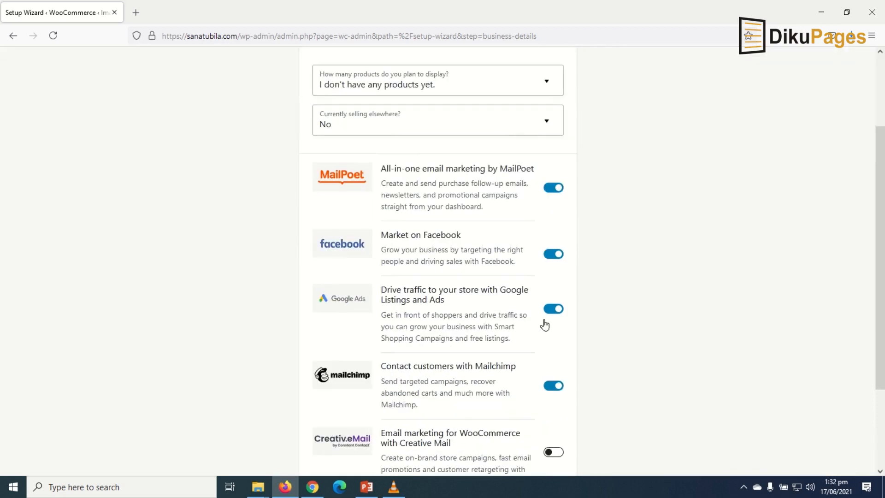
scroll(400, 300, down, 2)
scroll(433, 304, up, 3)
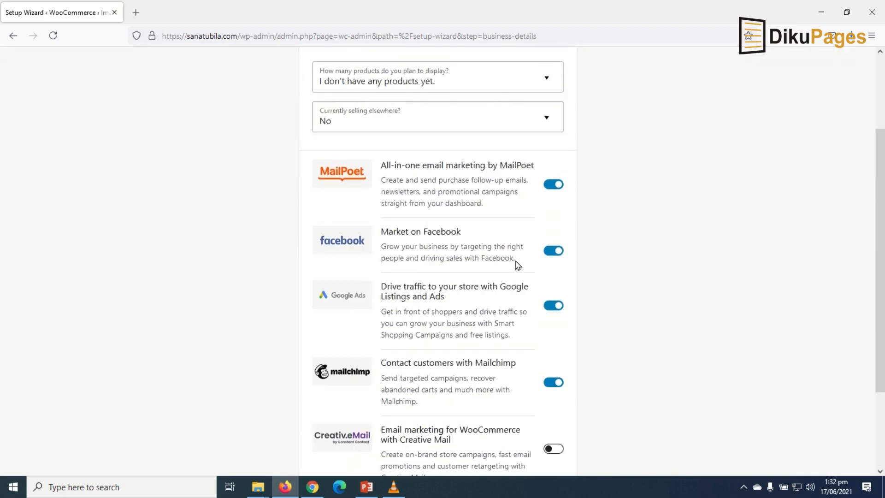
- Switch off the MailPoet, Facebook, Google Ads and Mailchimp extensions and continue
click(555, 186)
click(555, 253)
click(553, 314)
click(552, 307)
click(553, 383)
scroll(450, 367, down, 2)
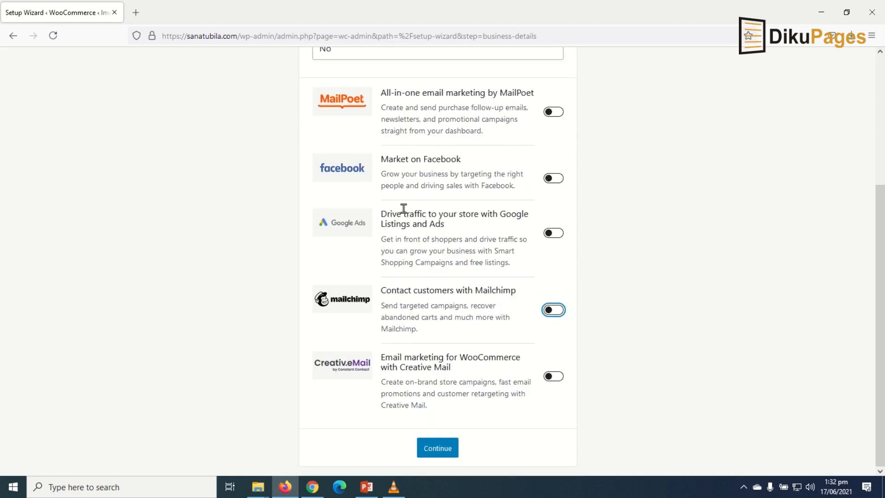
click(437, 449)
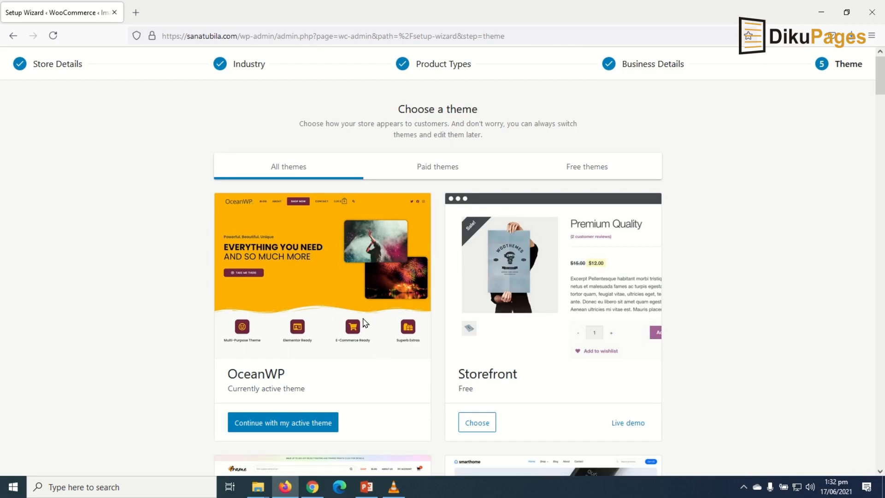
- Continue with the active OceanWP theme, decline Jetpack, and close the welcome tour
scroll(472, 313, down, 12)
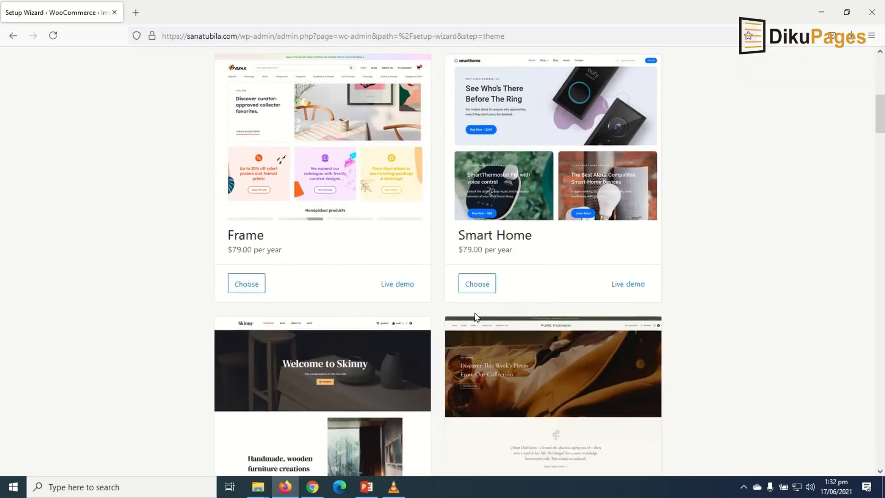
scroll(475, 315, up, 6)
scroll(474, 312, up, 4)
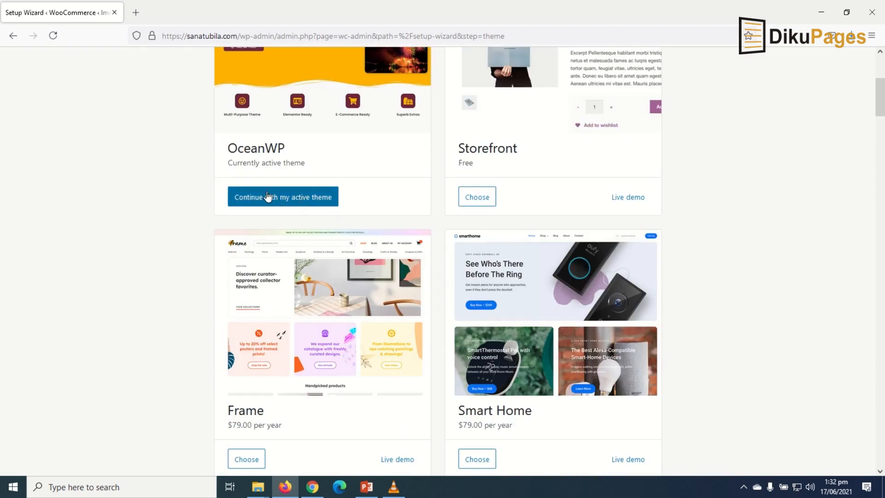
click(285, 200)
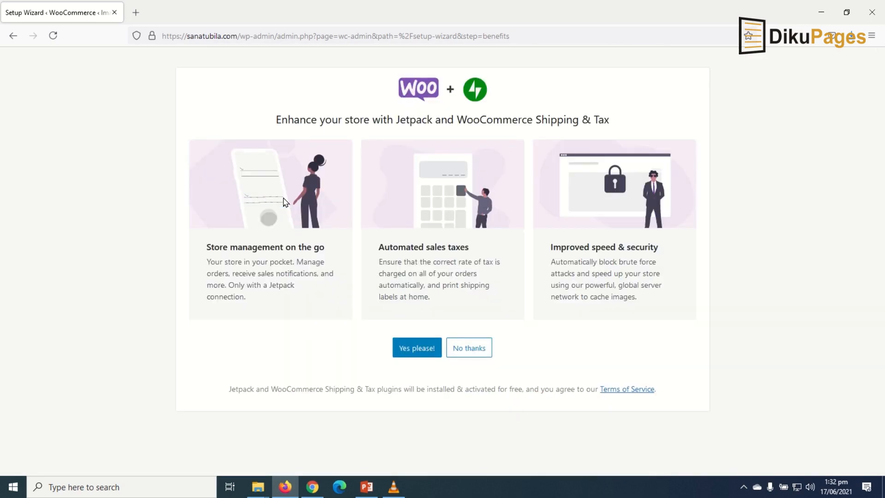
click(472, 353)
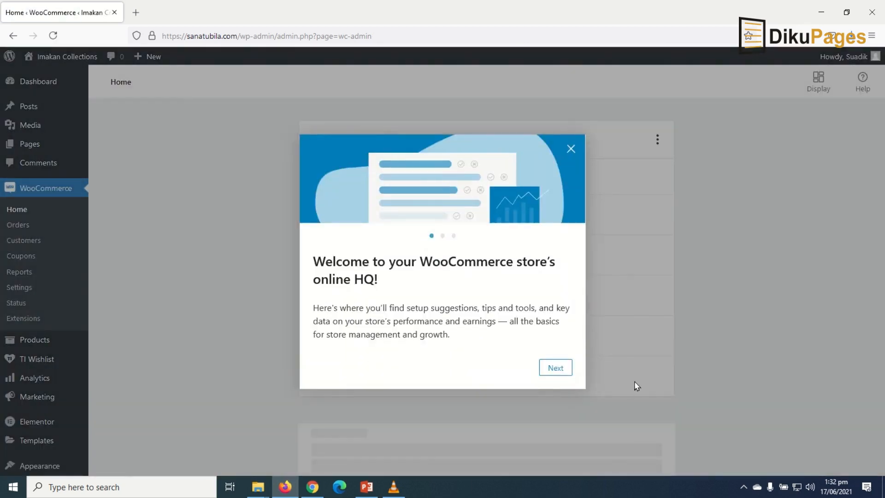
click(570, 148)
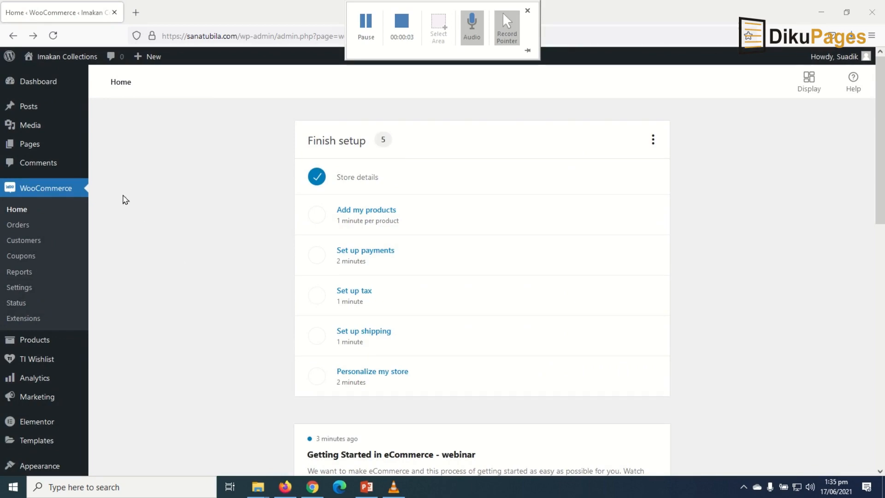
- Go to Pages > All Pages and scroll down to the page list
click(30, 143)
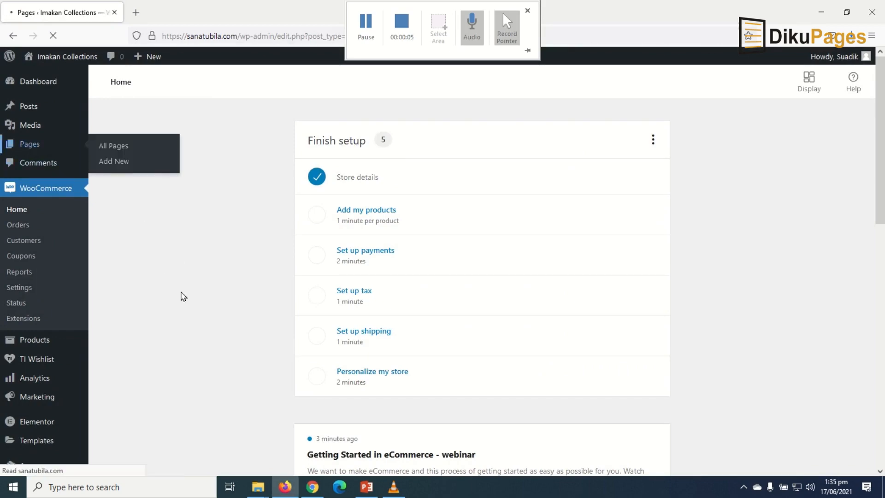
scroll(271, 324, down, 3)
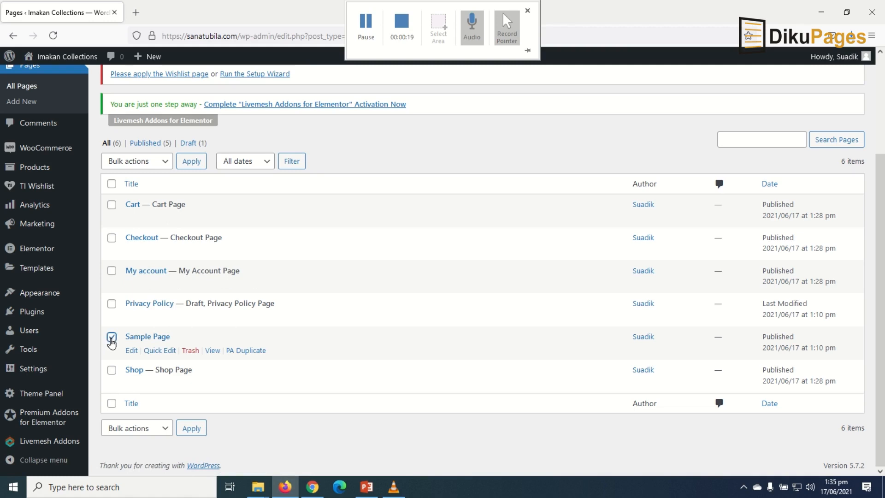
- Trash the Privacy Policy and Sample Page pages, empty the trash, and dismiss the Wishlist notice
click(111, 304)
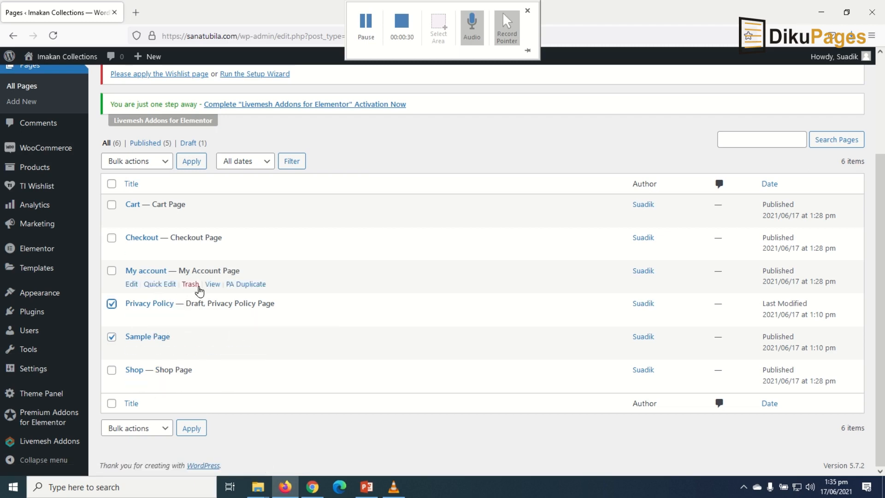
click(151, 161)
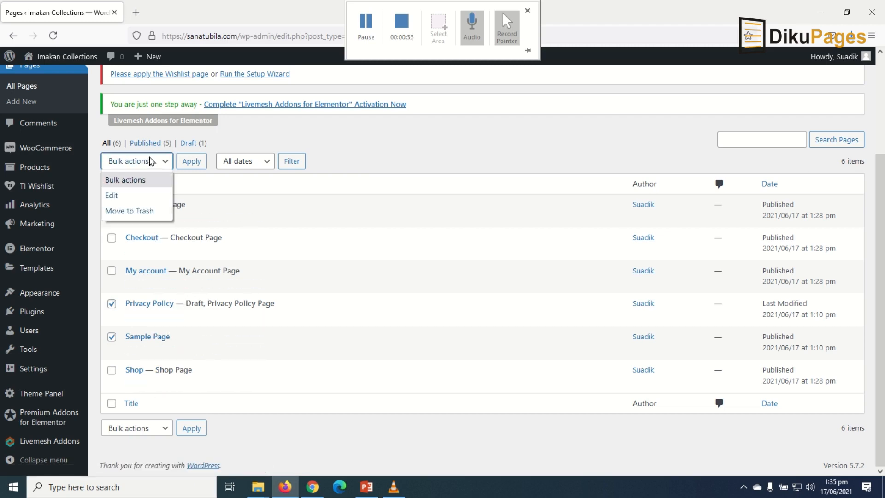
click(115, 211)
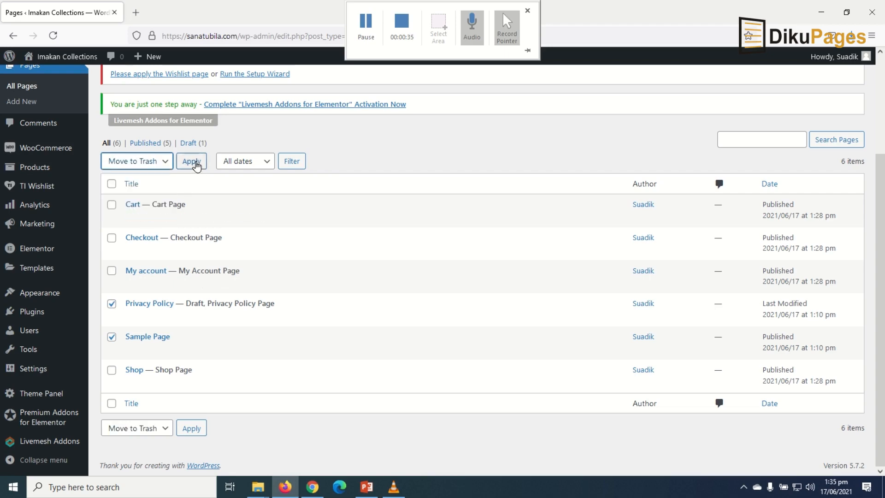
click(197, 166)
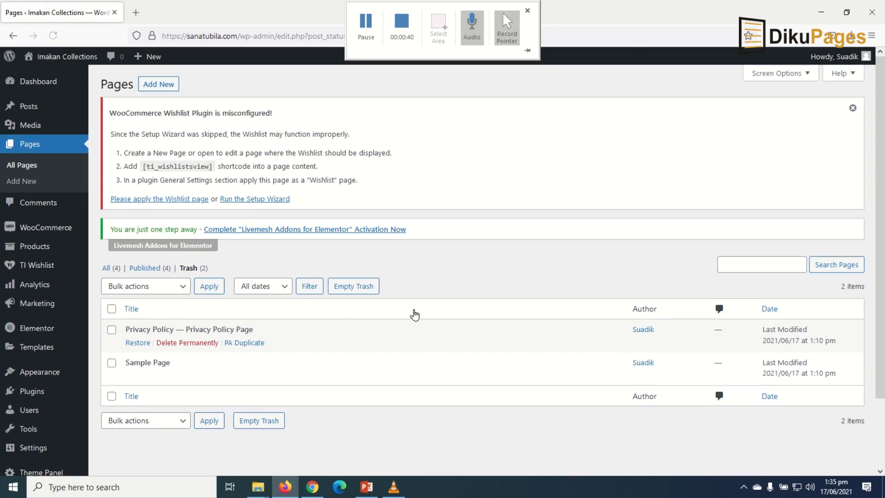
click(367, 289)
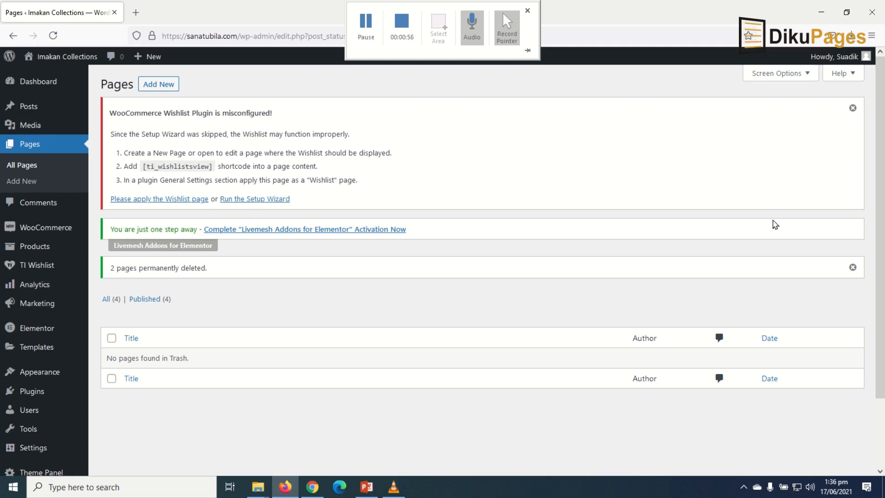
click(853, 108)
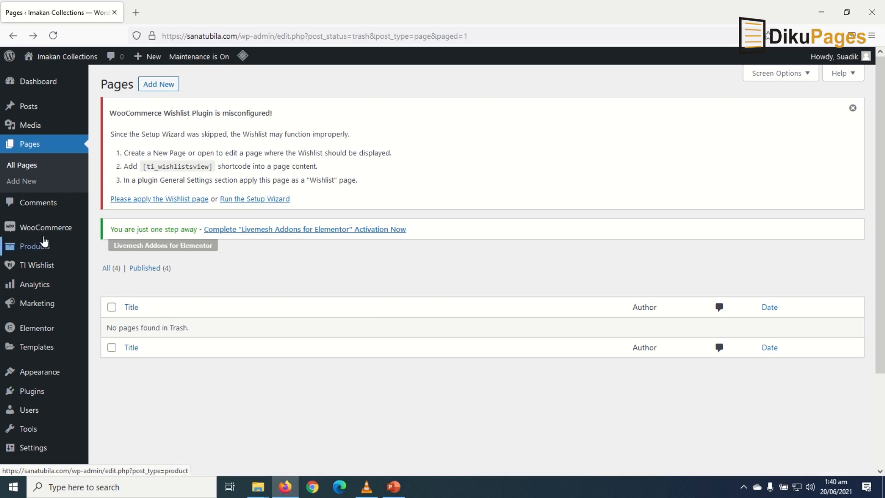
- In WooCommerce settings, fix the spelling of the store's Address line 1
mouse_move(46, 232)
click(117, 310)
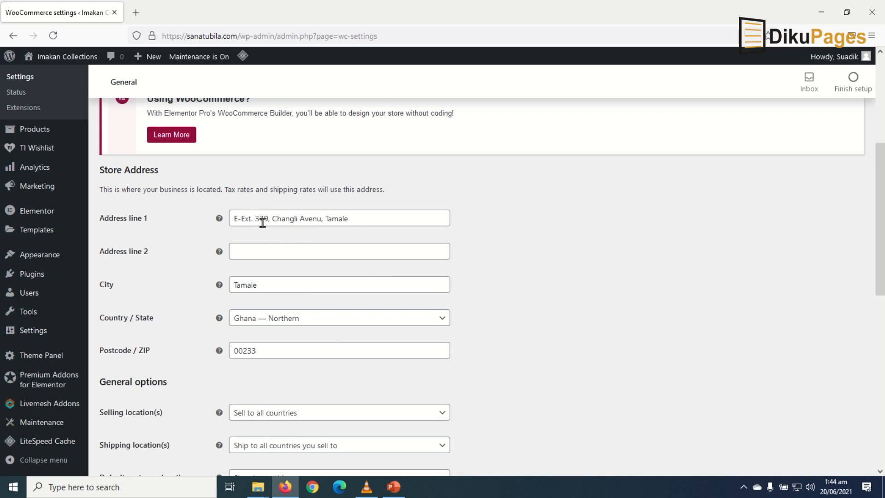
click(321, 217)
text(e)
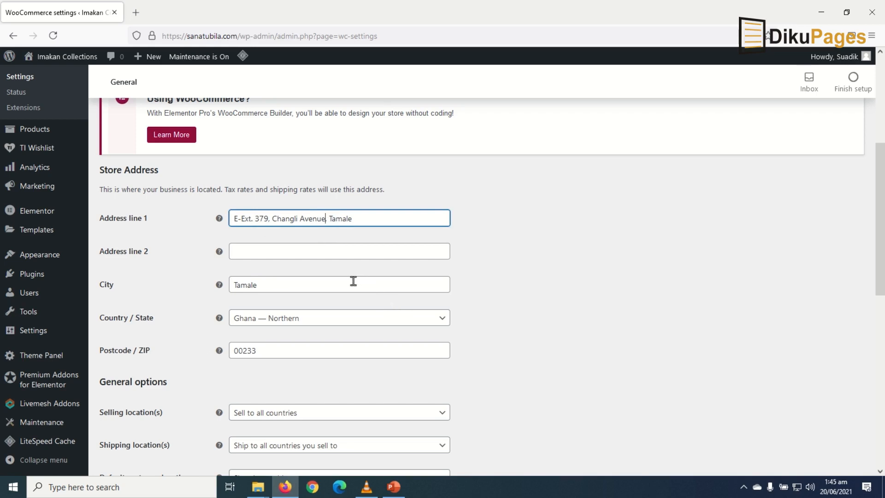
scroll(308, 286, down, 4)
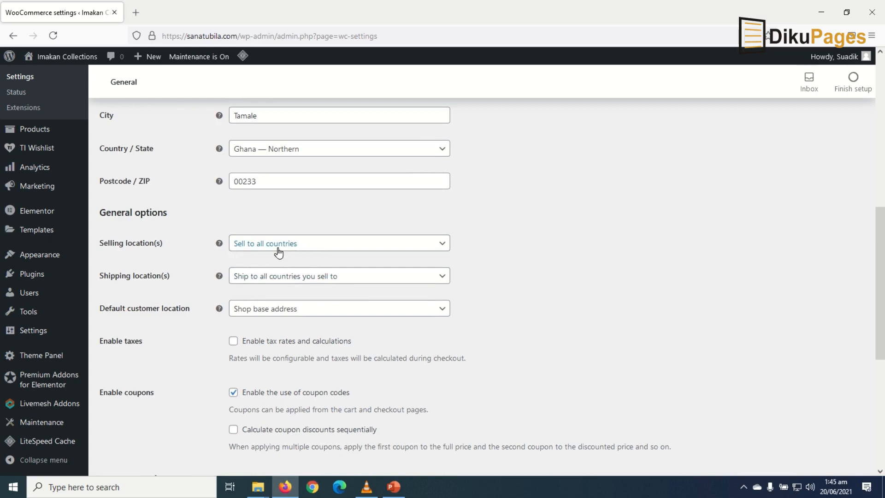
- Set selling locations to specific countries with only Ghana, and save the changes
click(302, 250)
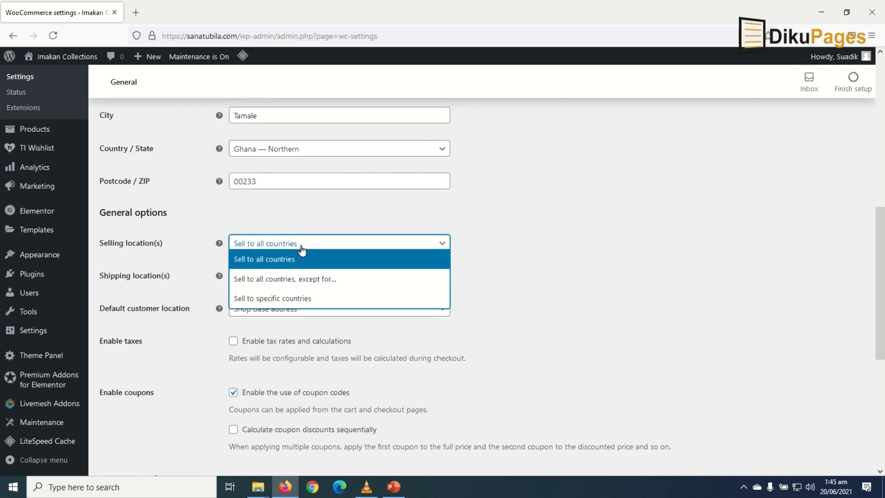
click(301, 299)
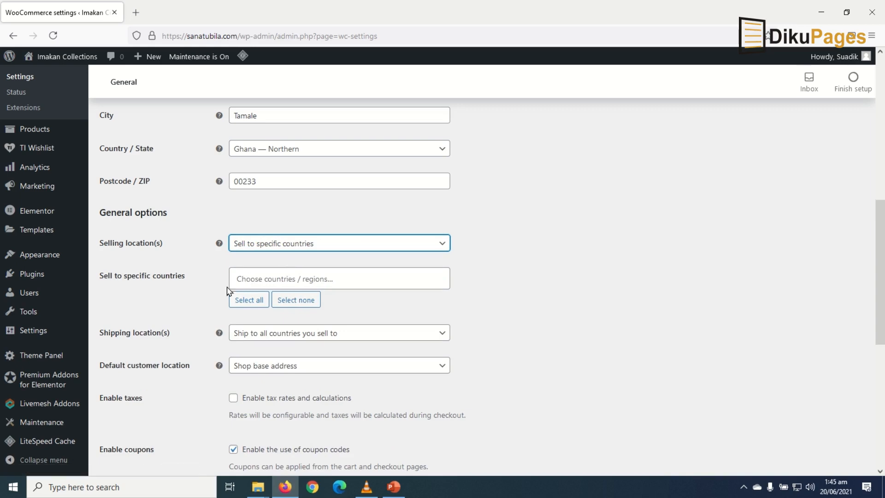
click(280, 279)
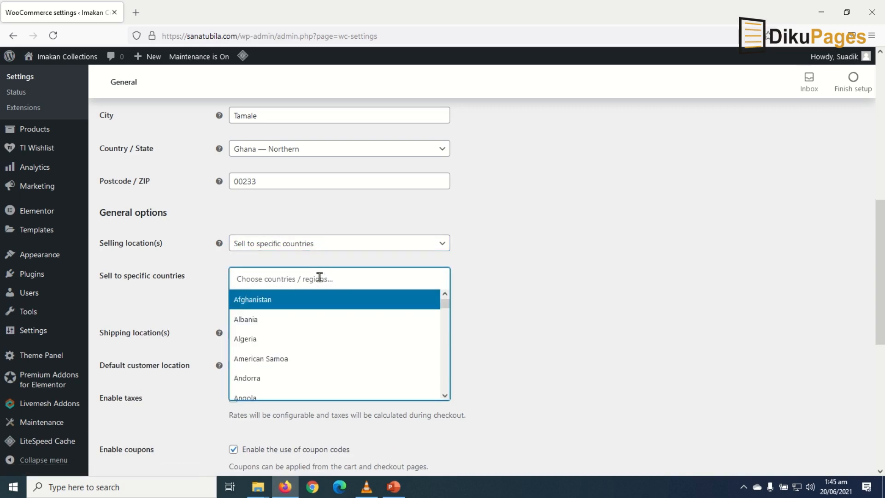
text(ghana)
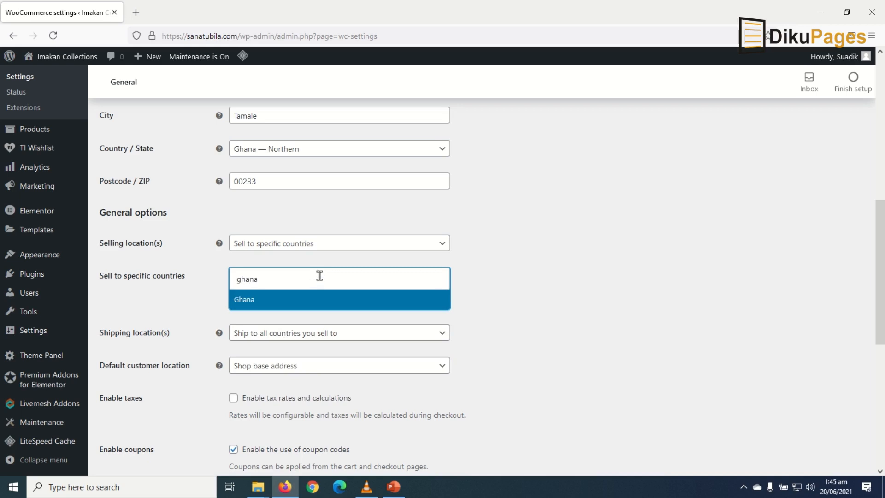
click(273, 306)
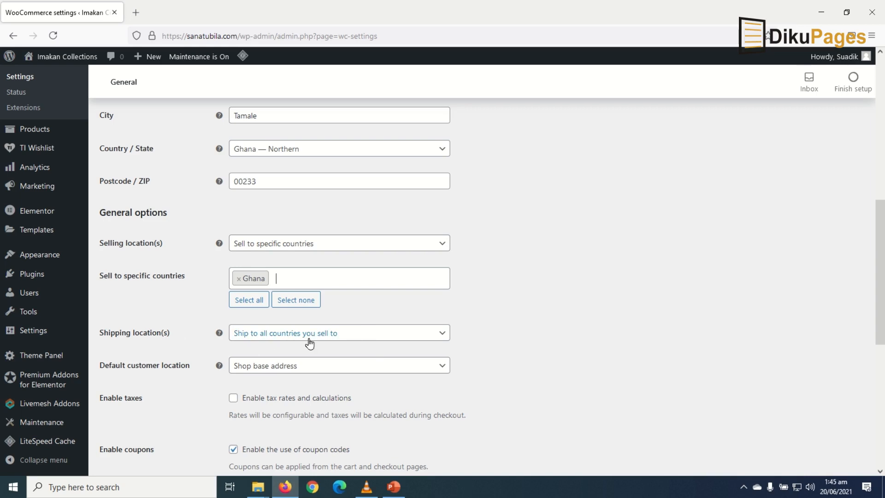
scroll(357, 338, down, 2)
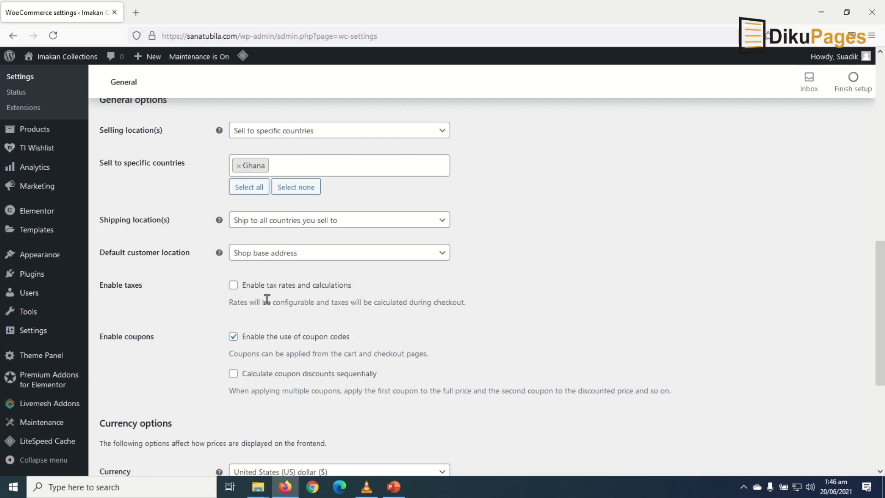
scroll(267, 299, down, 5)
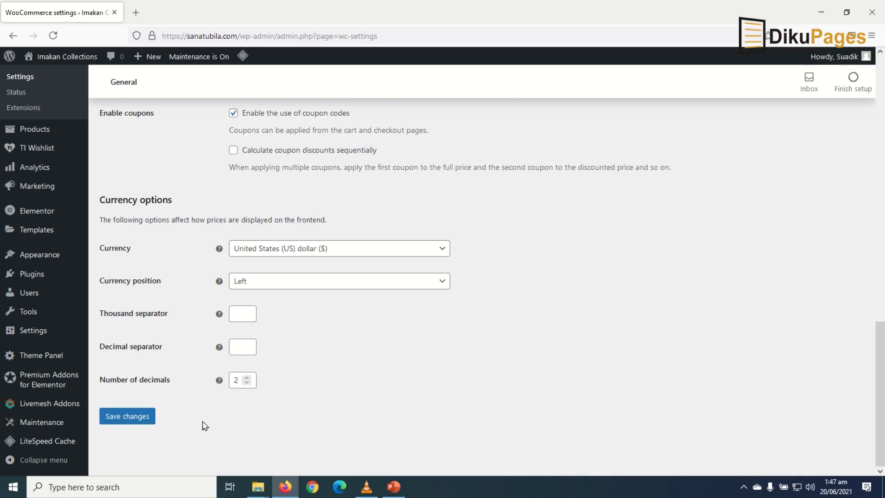
click(125, 416)
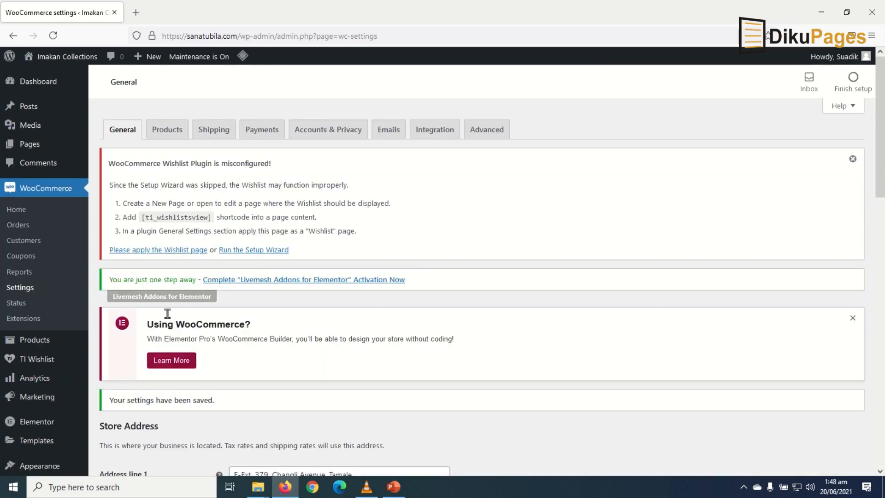
- Open the Products settings and confirm Shop as the shop page
click(162, 133)
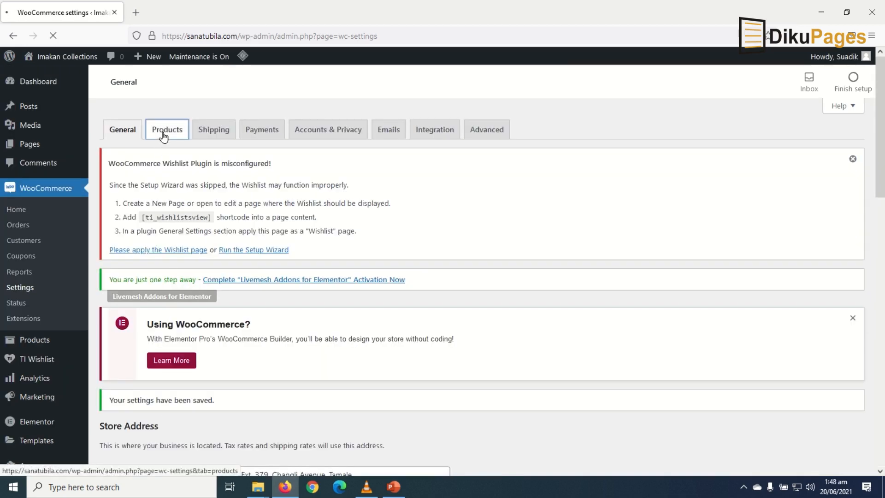
scroll(270, 287, down, 5)
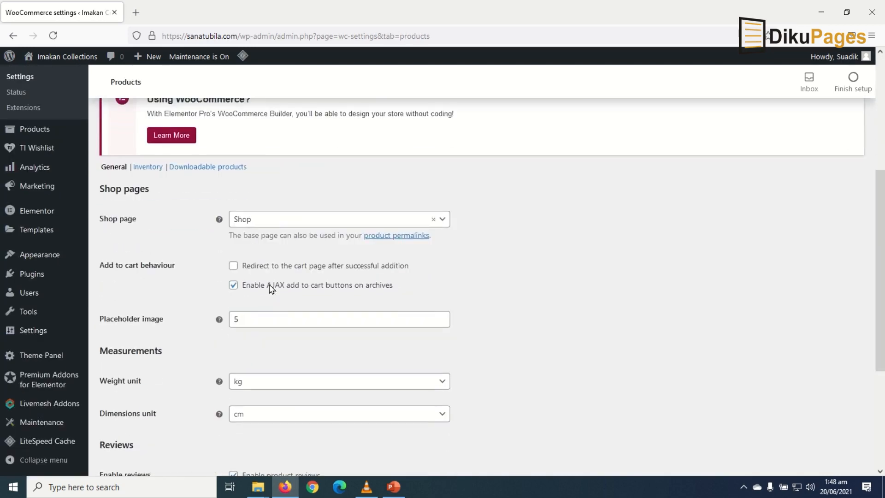
scroll(269, 288, up, 1)
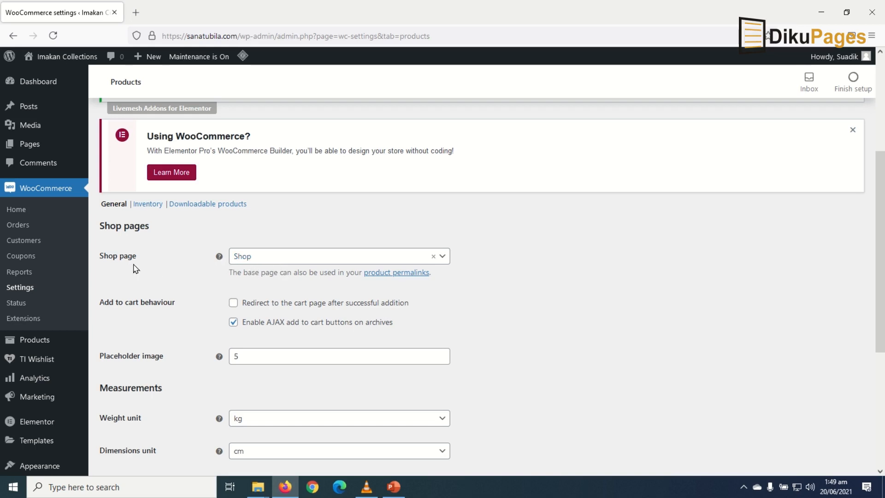
click(277, 257)
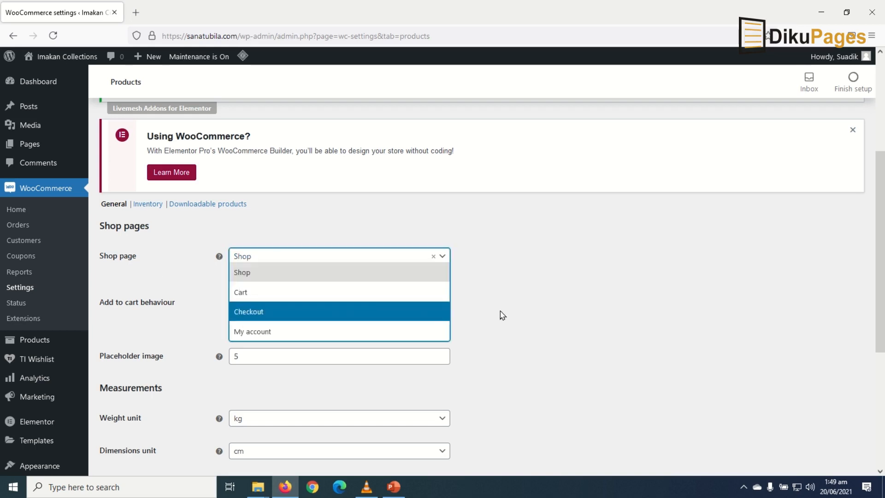
click(538, 294)
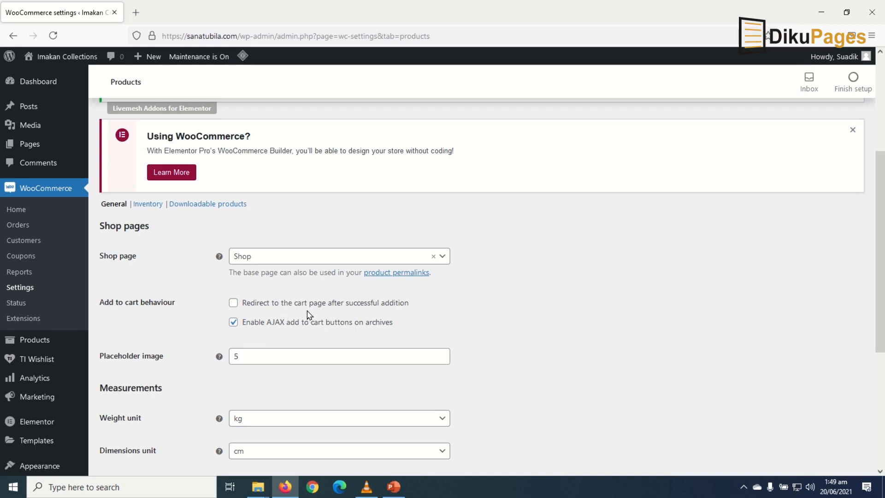
- Keep kg as the weight unit and cm as the dimensions unit
scroll(309, 314, down, 3)
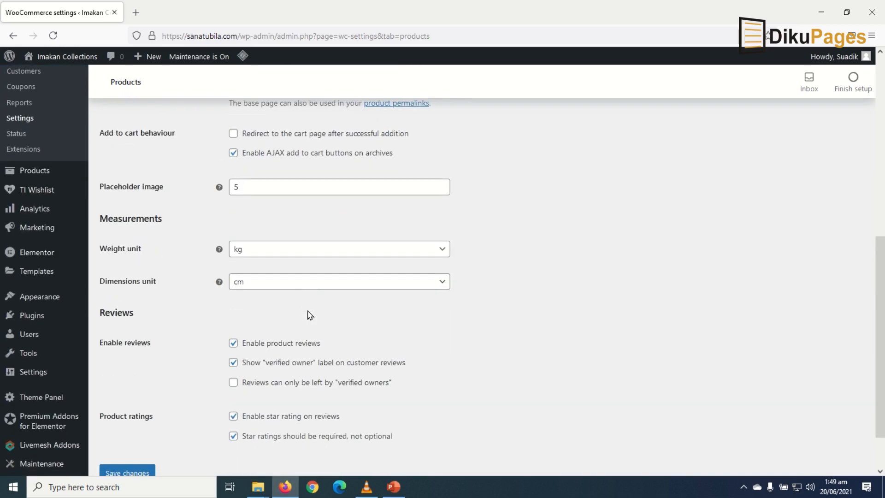
click(273, 253)
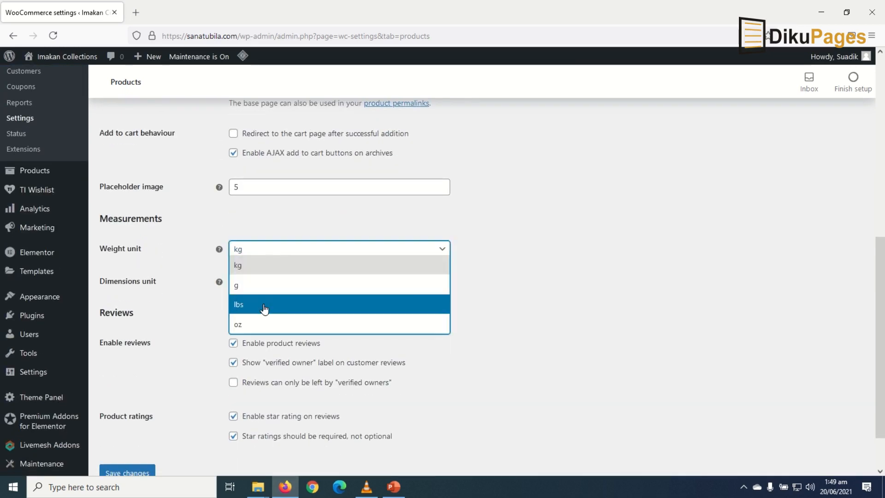
click(264, 269)
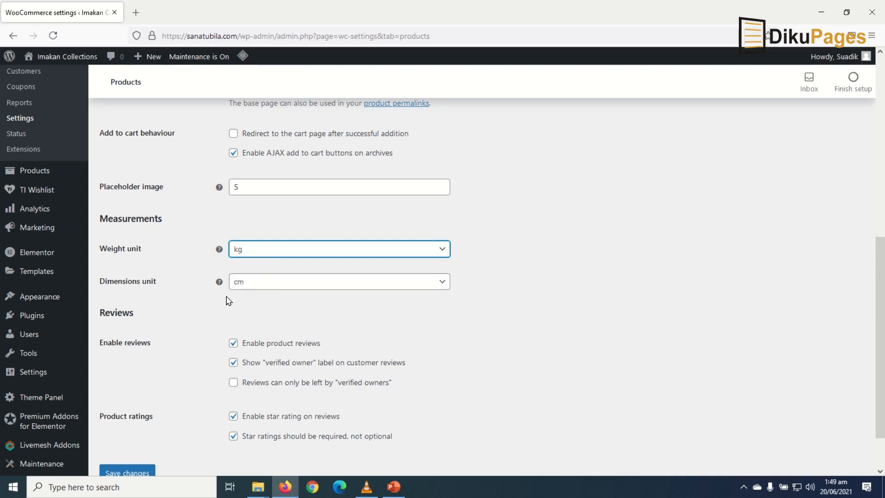
click(283, 288)
click(284, 287)
scroll(383, 315, down, 2)
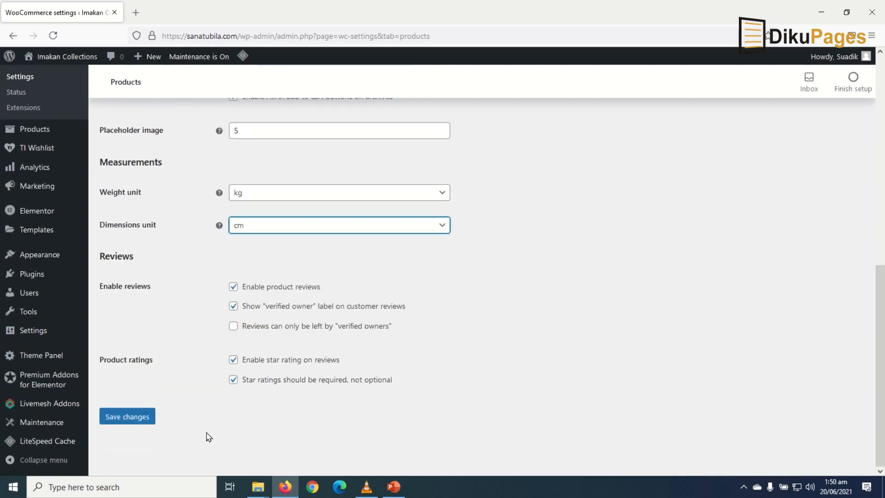
scroll(233, 428, up, 5)
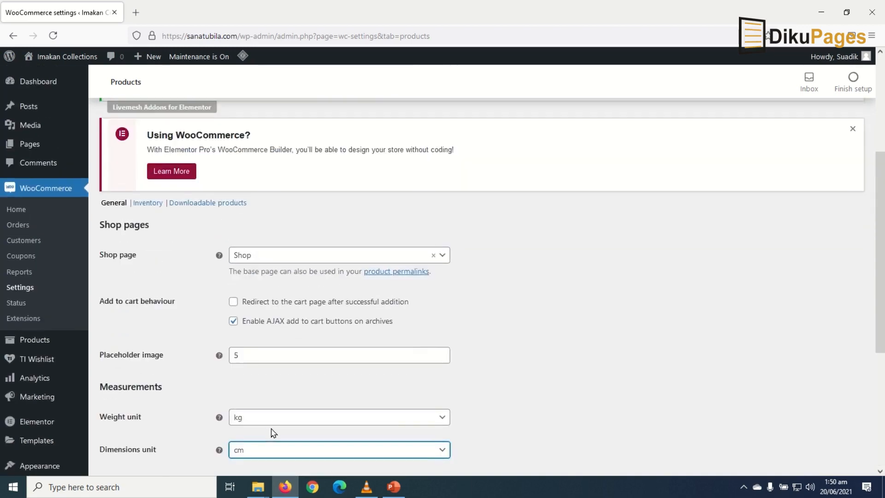
scroll(272, 432, down, 4)
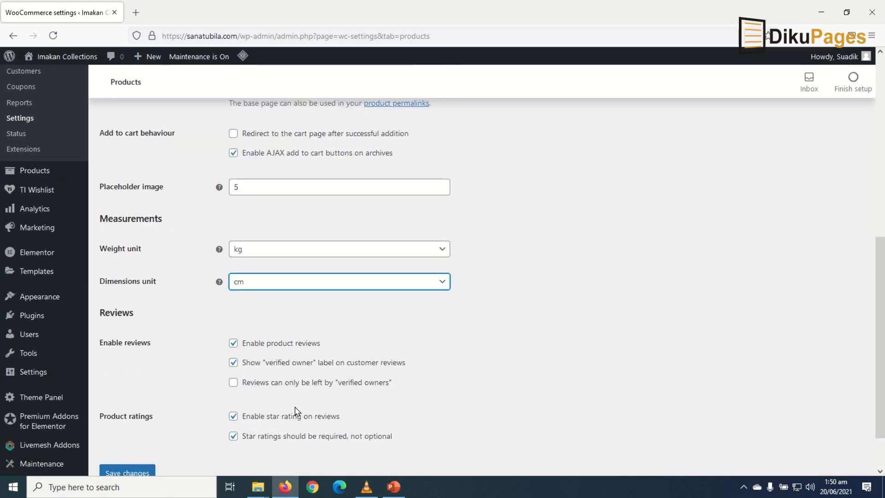
scroll(326, 361, up, 5)
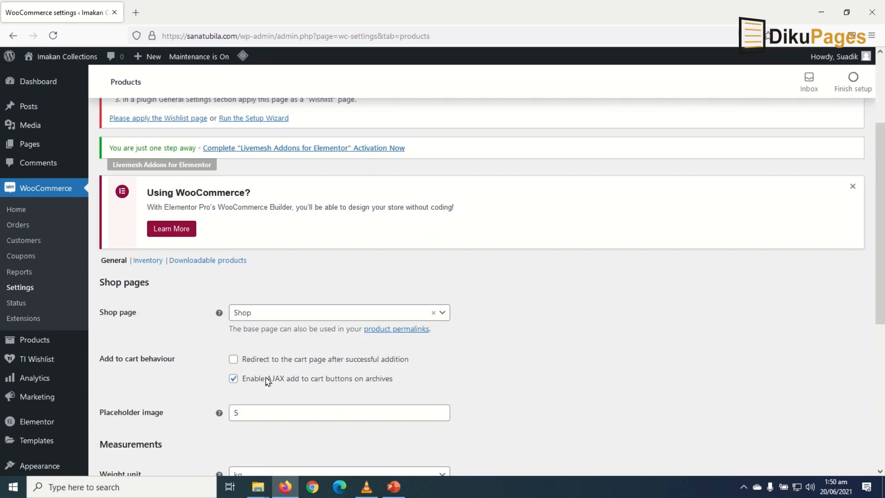
- In Products > Inventory, raise the low stock threshold from 5 to 10 and save
click(148, 261)
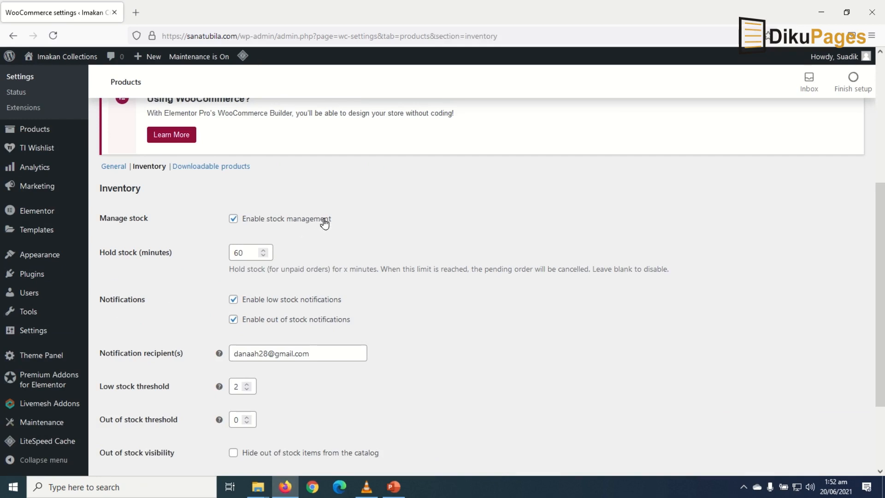
scroll(332, 213, down, 3)
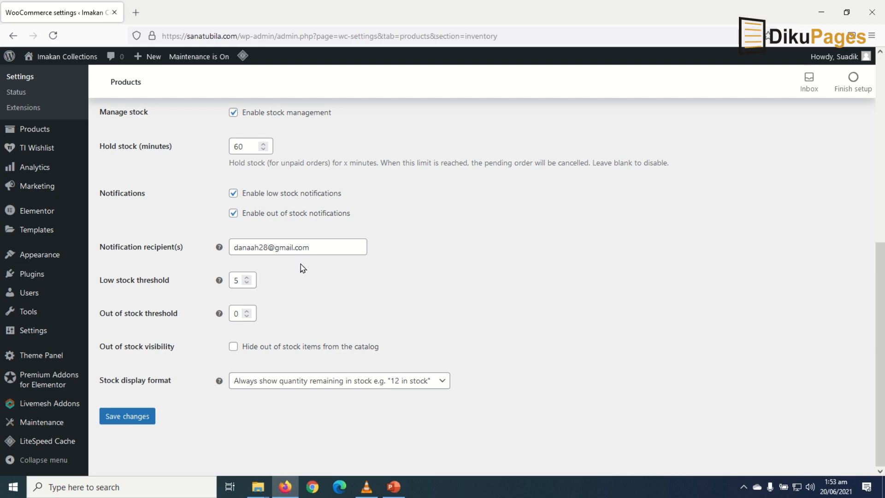
drag(313, 251, 206, 248)
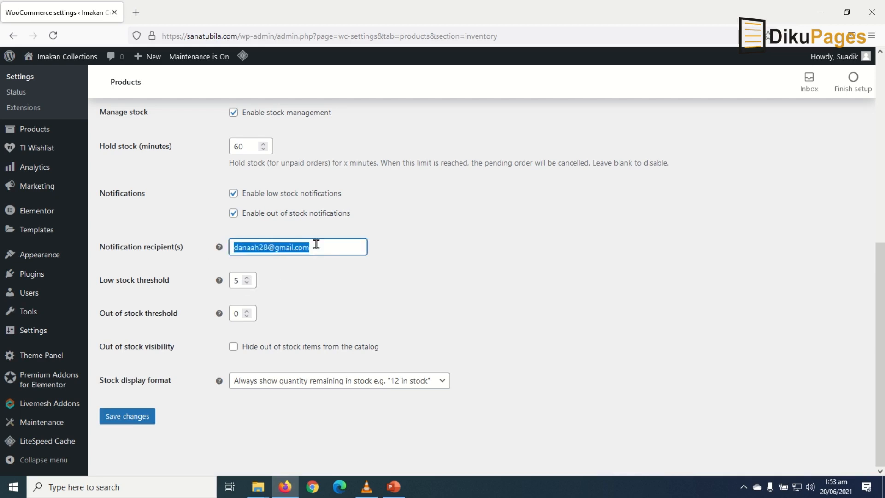
drag(327, 246, 221, 246)
click(130, 417)
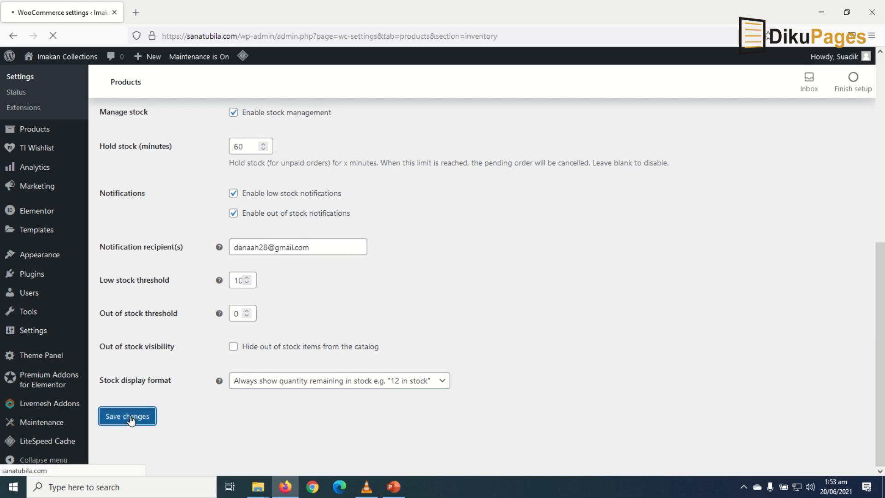
- Add a new shipping zone named 'Ghana' with Northern, Ghana as its region
click(210, 131)
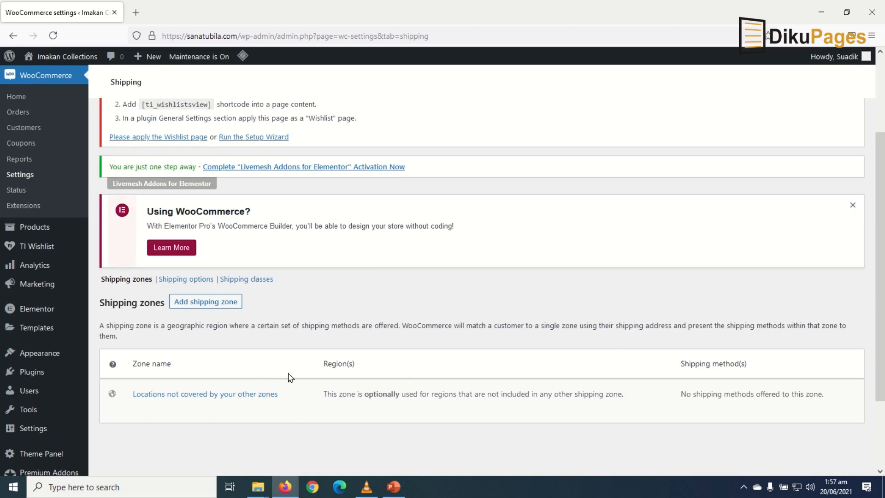
click(206, 302)
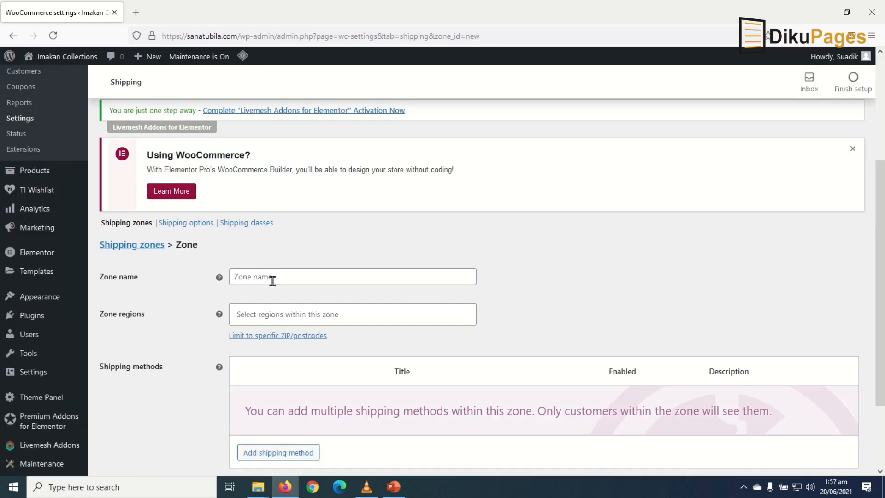
click(274, 277)
text(G)
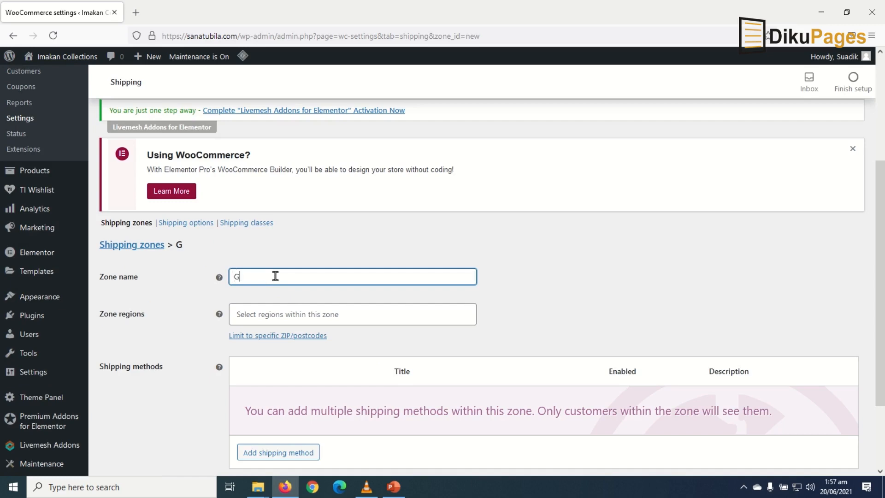
text(hana)
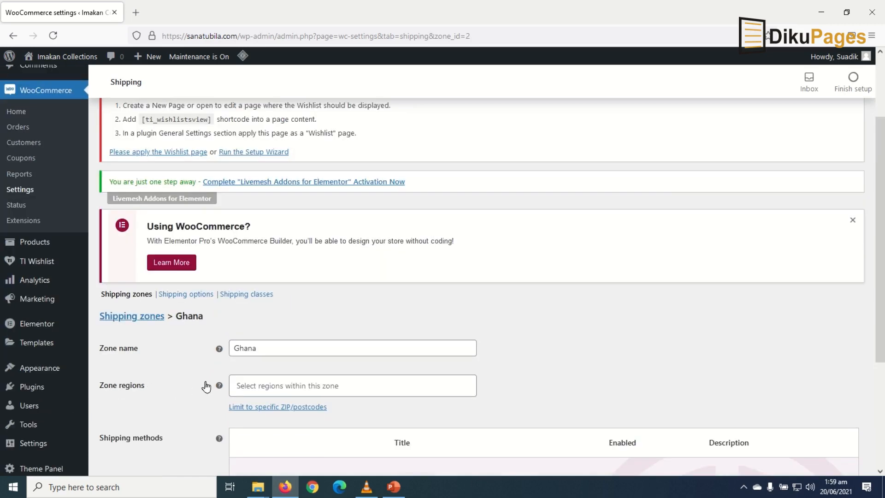
click(275, 383)
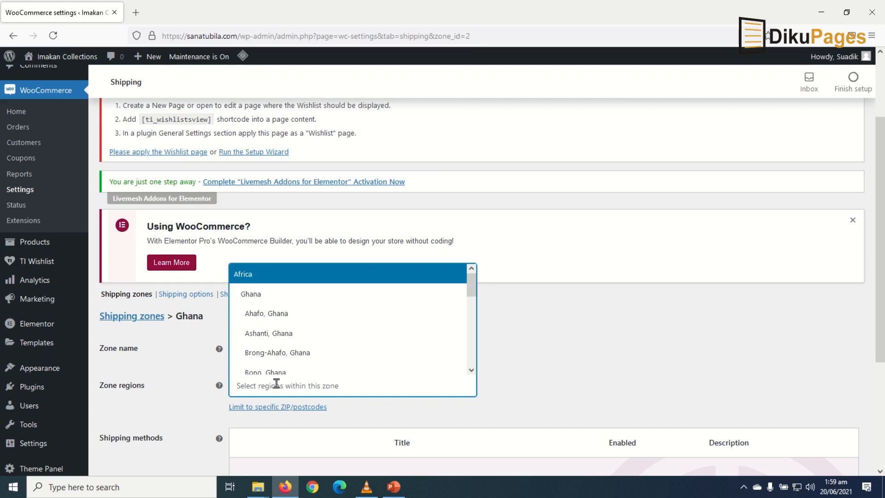
text(nor)
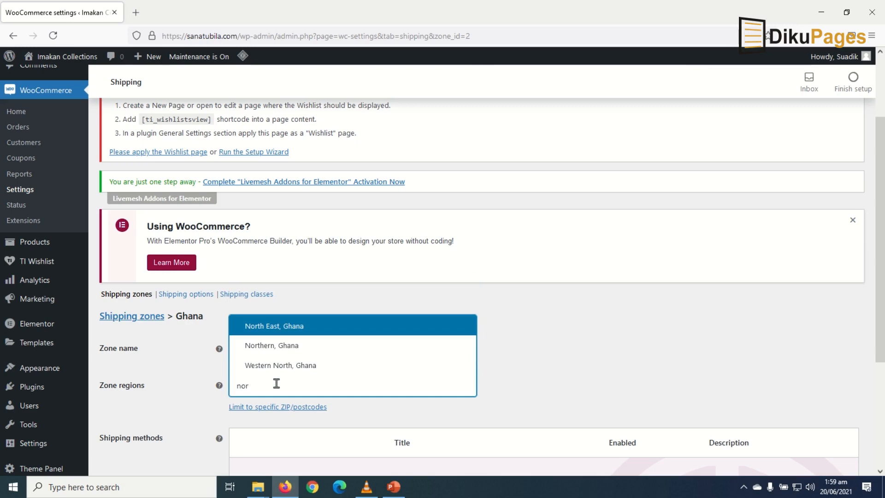
click(286, 350)
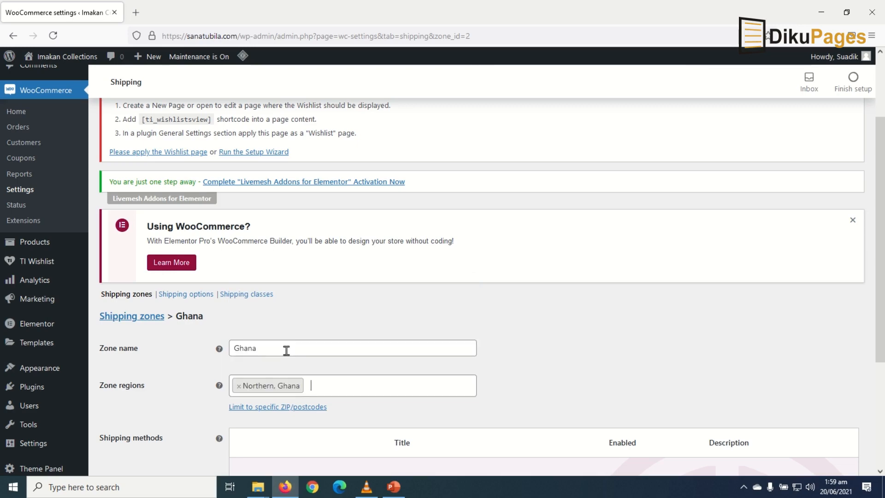
scroll(406, 405, down, 5)
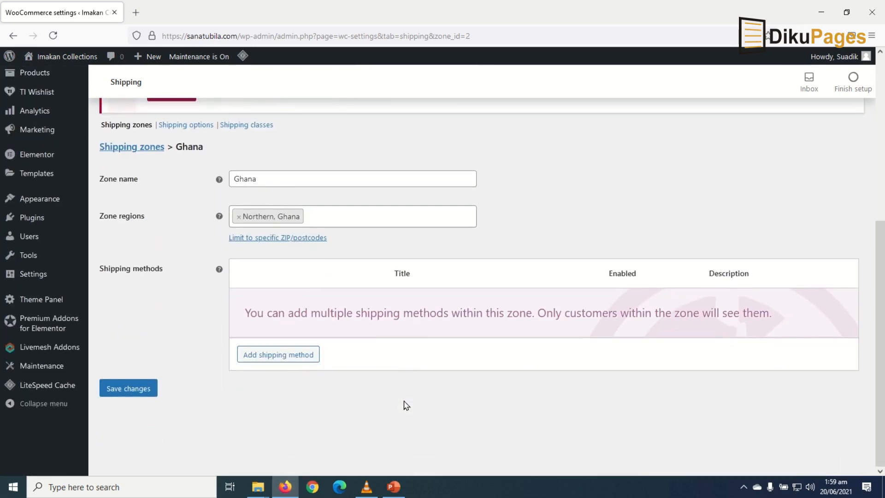
- Add Free shipping as the Ghana zone's method and save the zone
click(279, 356)
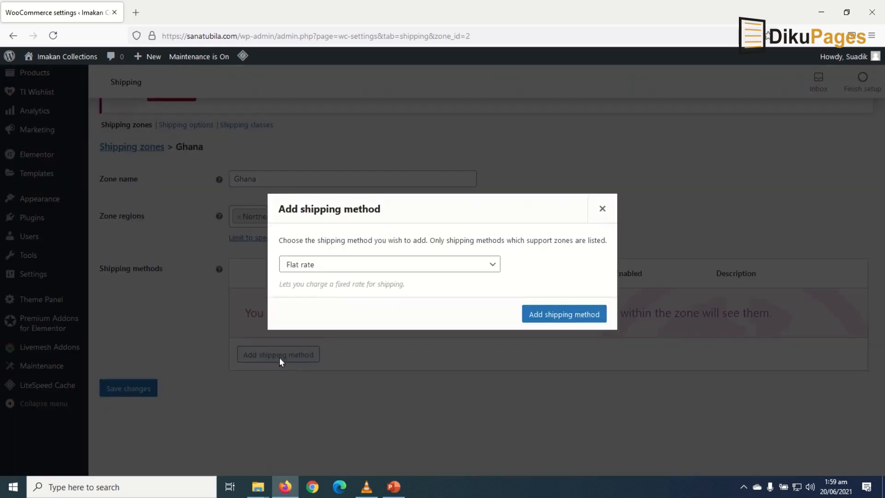
click(469, 268)
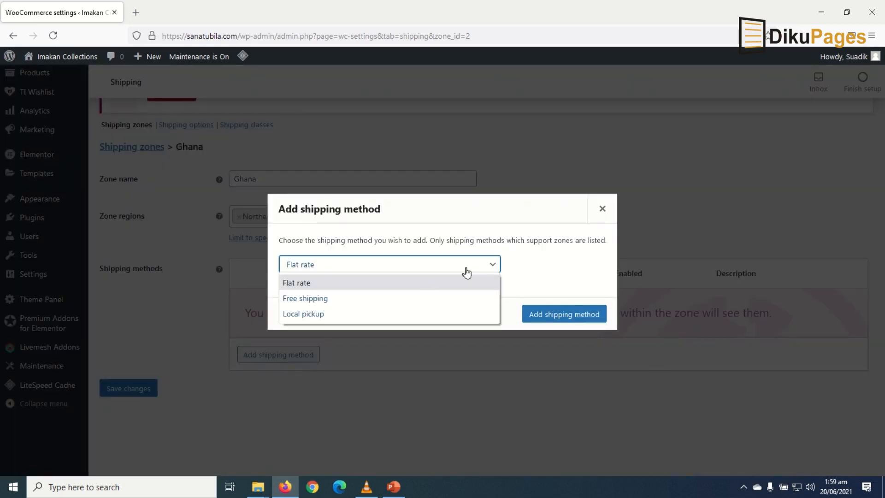
click(347, 304)
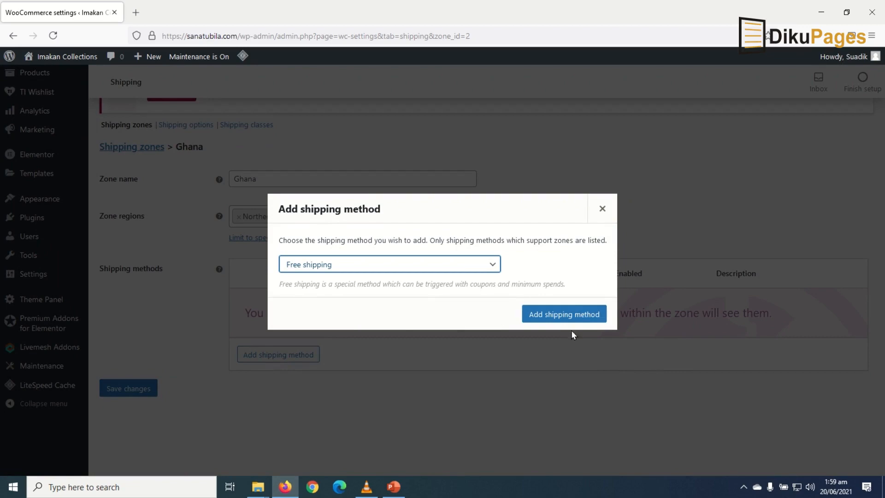
click(563, 312)
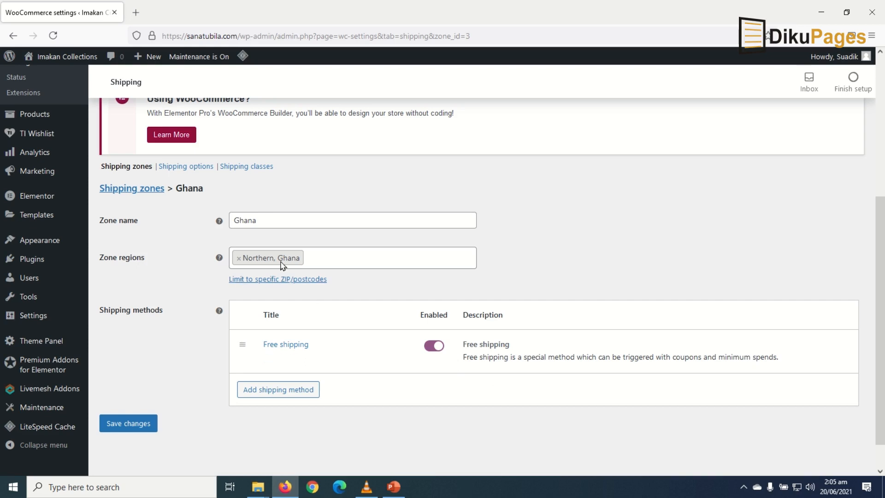
click(116, 422)
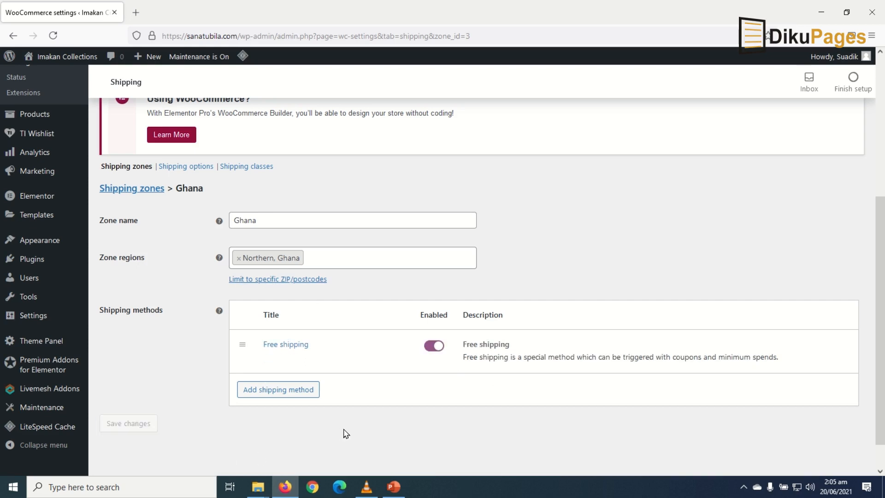
- Return to the shipping zones list and manage methods for locations not covered by other zones
click(124, 189)
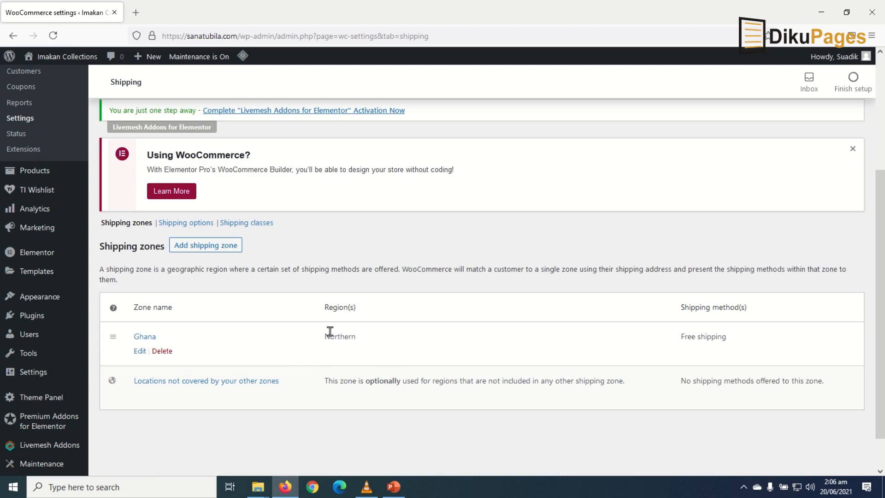
scroll(330, 332, down, 2)
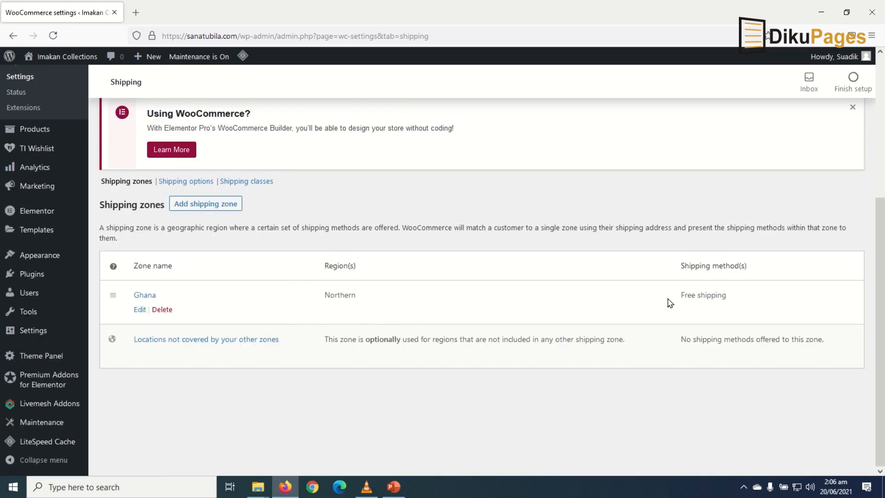
mouse_move(153, 349)
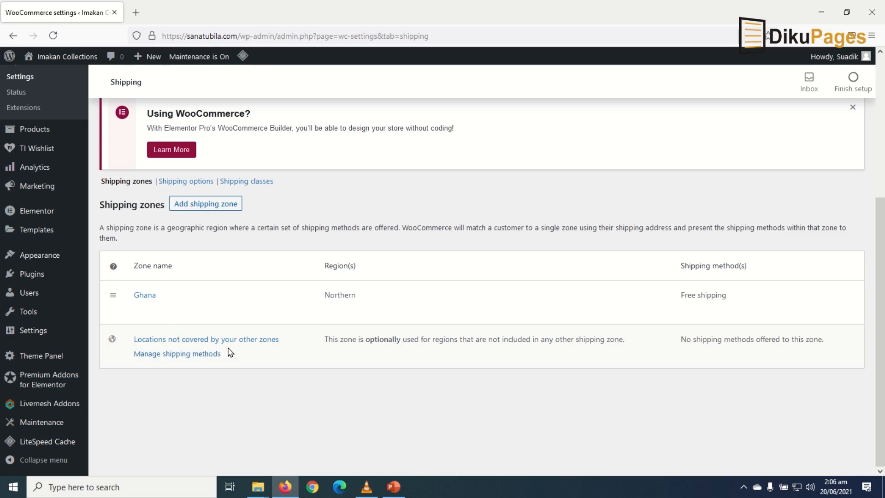
click(173, 358)
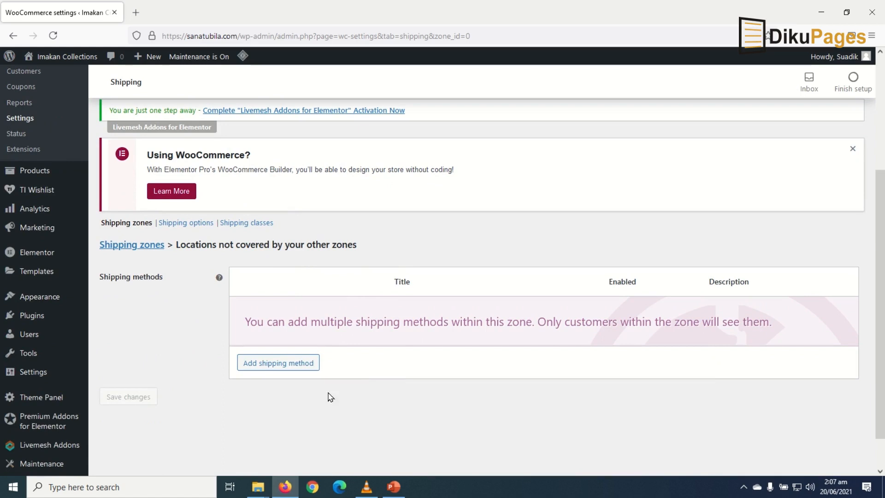
- Add a Flat rate method for locations outside all other shipping zones
click(289, 363)
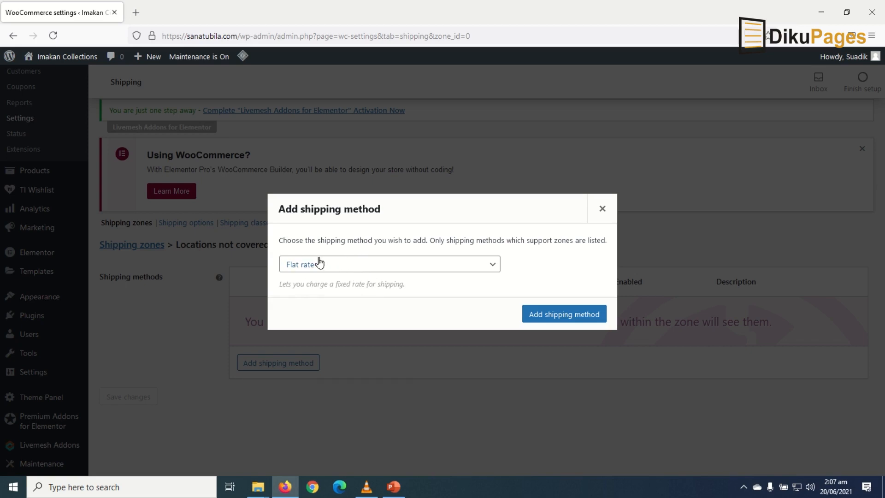
click(560, 316)
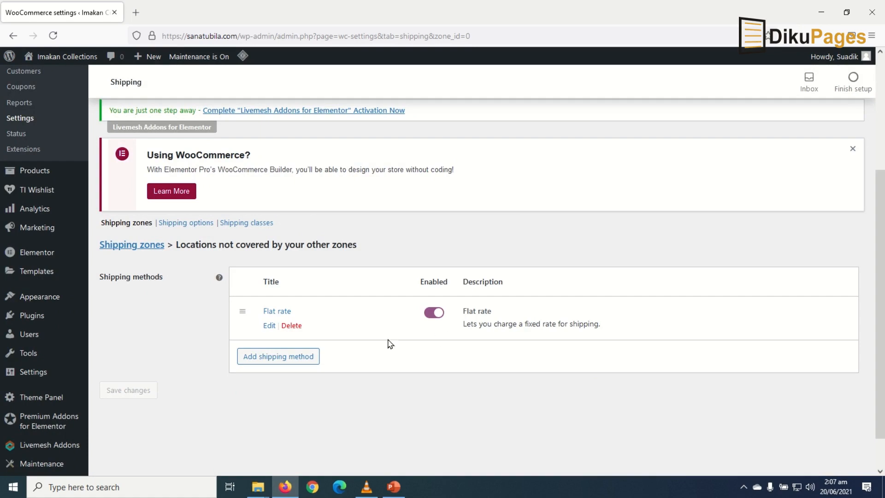
- Set the uncovered-locations Flat rate to tax status None and cost 10, then save
click(269, 326)
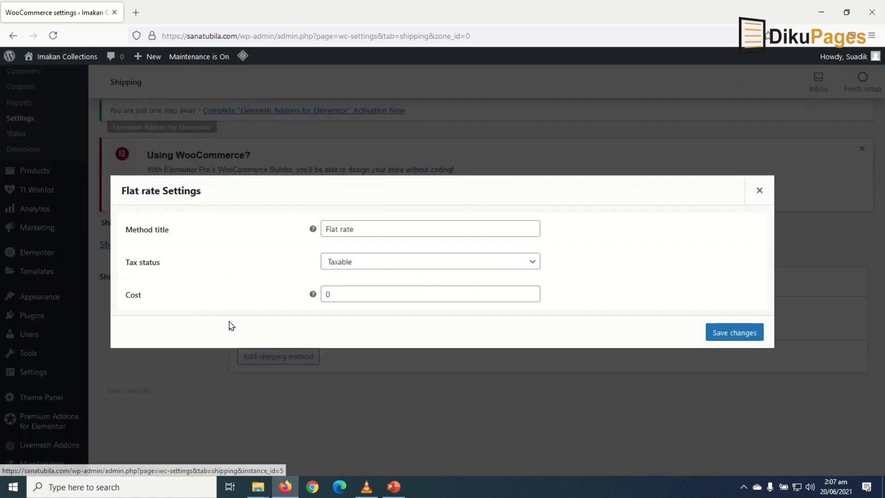
click(381, 228)
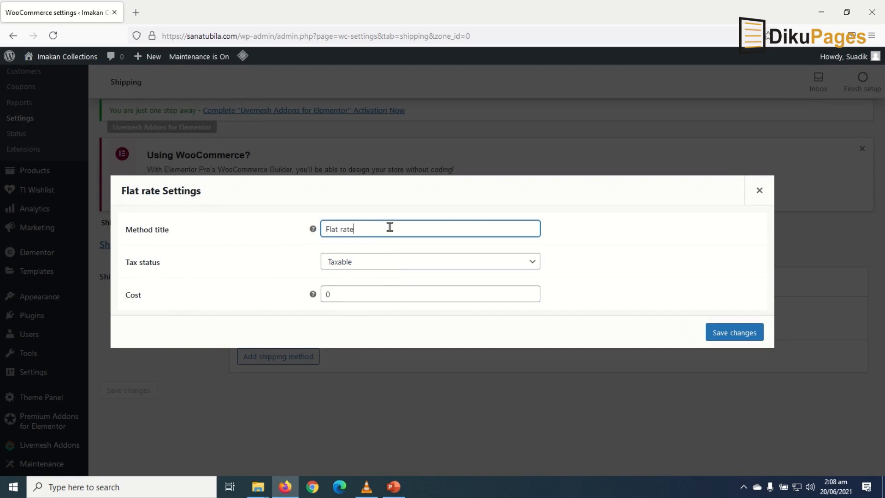
click(375, 261)
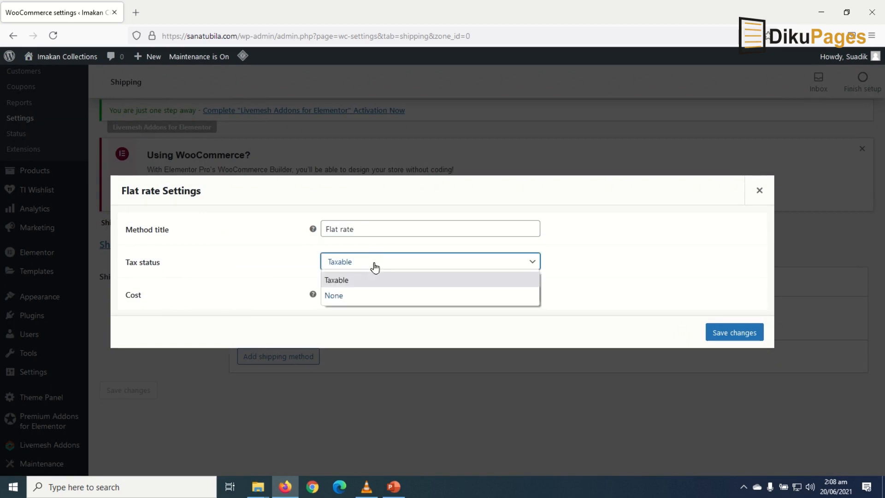
click(368, 296)
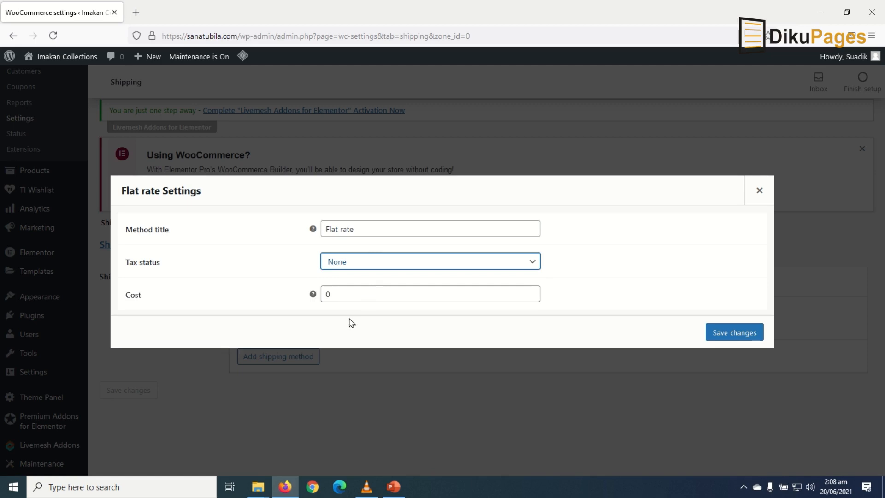
click(327, 294)
text(1)
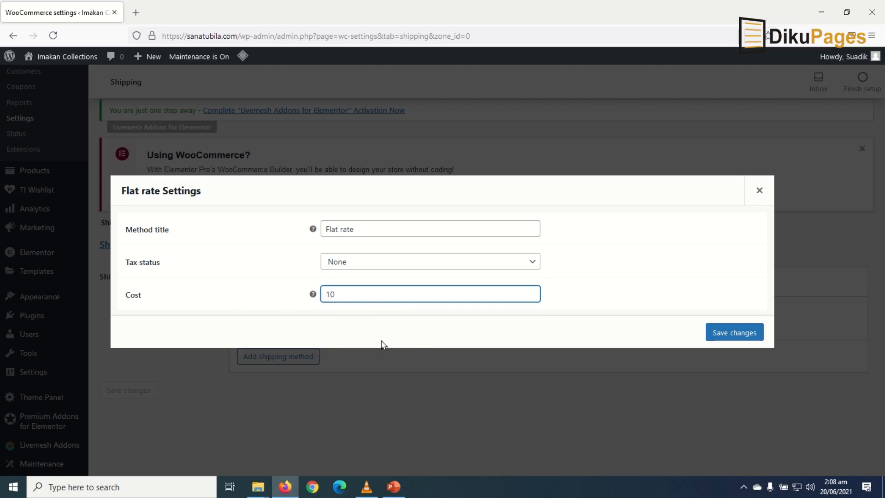
click(733, 333)
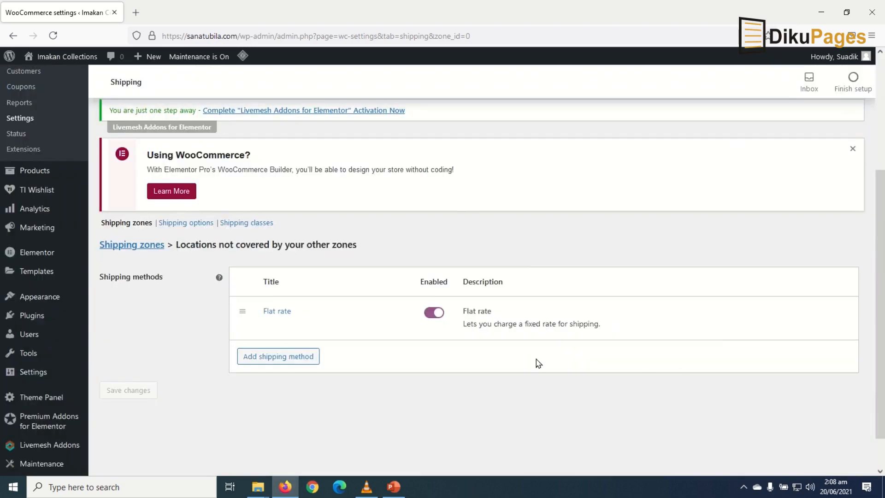
scroll(532, 364, up, 4)
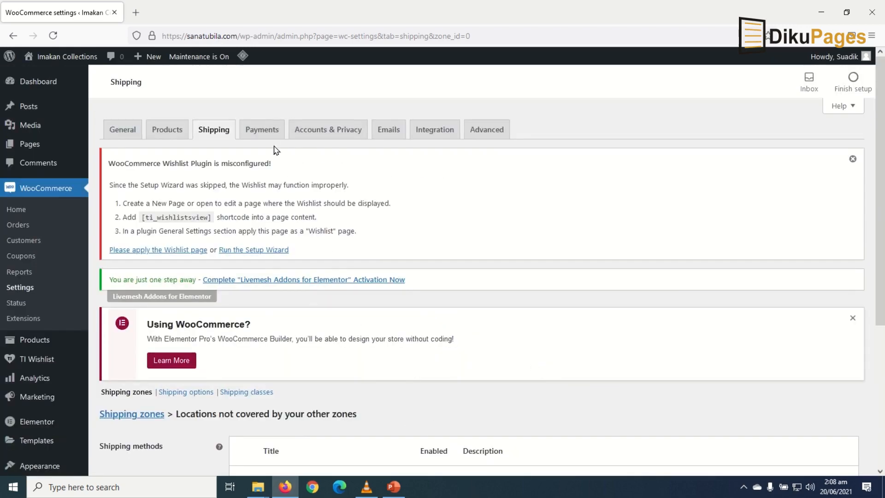
- Switch on Cash on delivery and PayPal Standard payments, then open PayPal Standard's setup
click(262, 136)
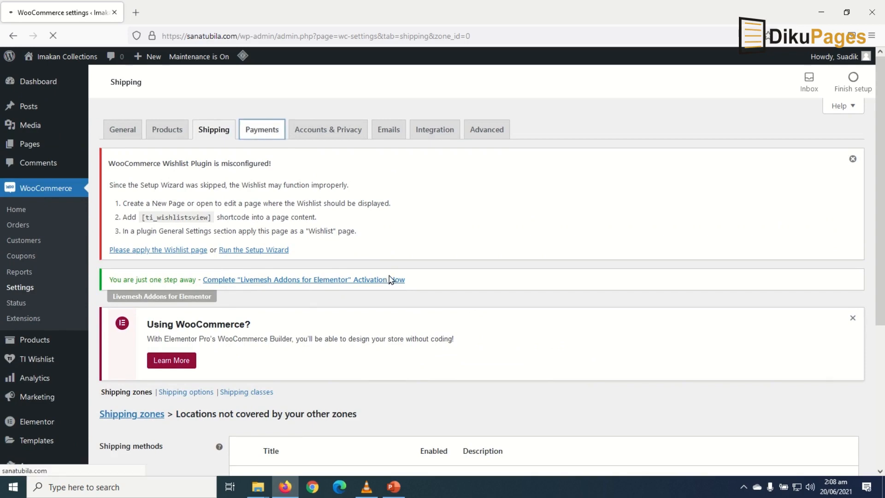
scroll(401, 280, down, 5)
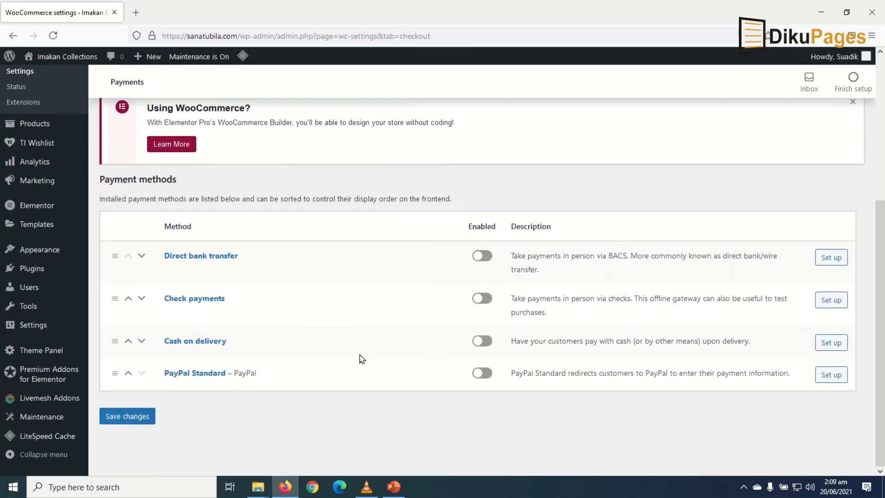
click(485, 341)
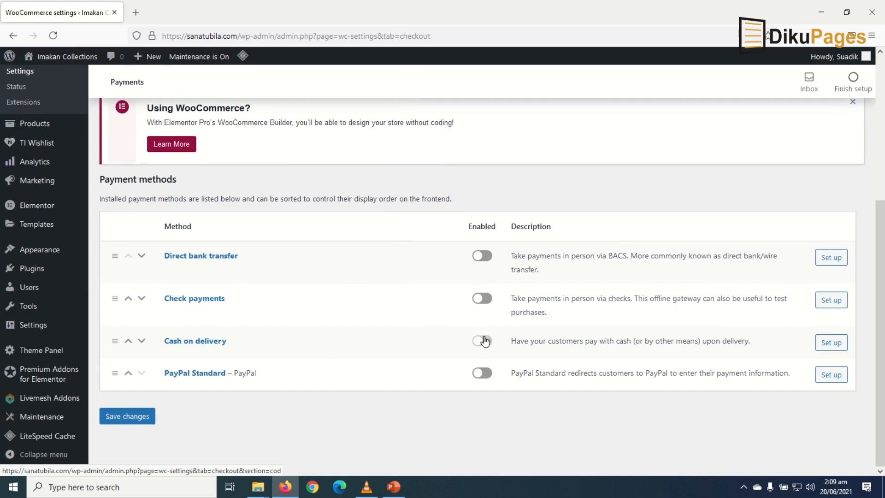
click(488, 377)
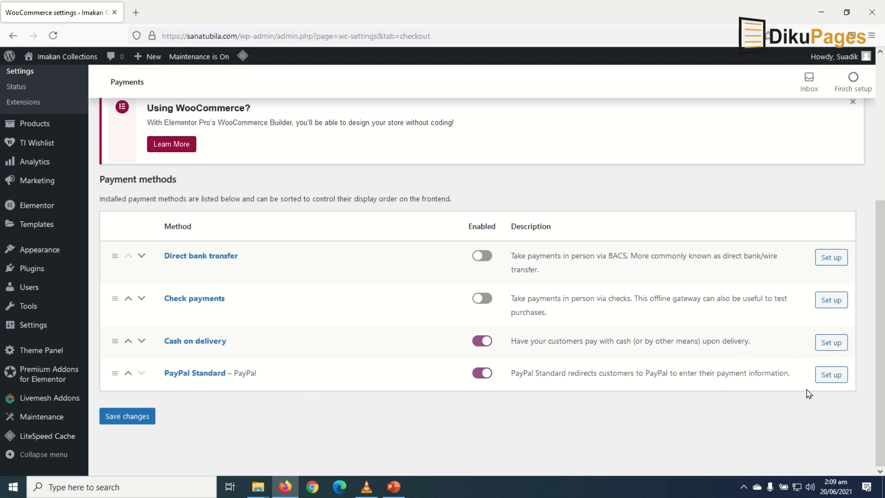
click(834, 377)
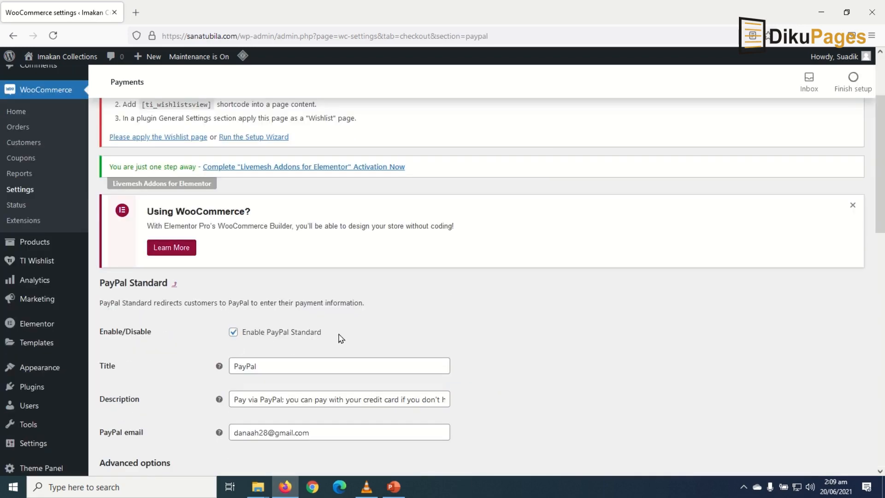
- Check the PayPal receiving e-mail field and save the PayPal Standard settings
scroll(344, 333, down, 3)
scroll(346, 335, down, 1)
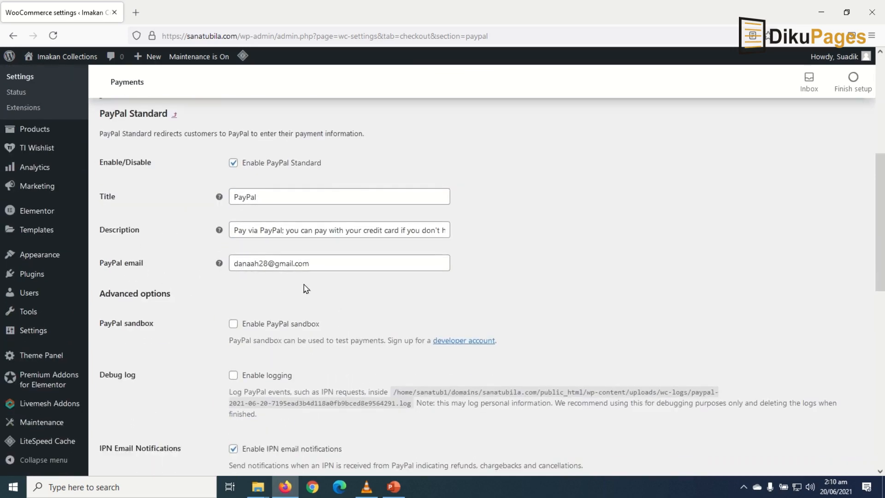
click(349, 266)
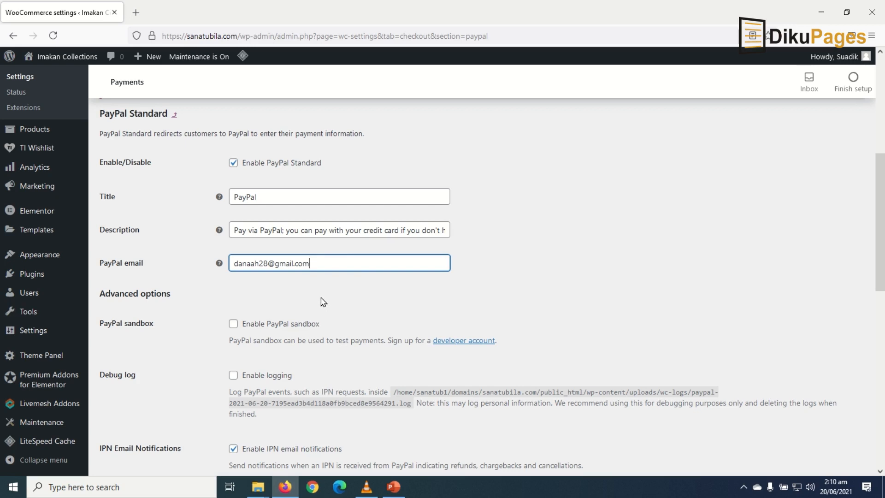
scroll(322, 302, down, 10)
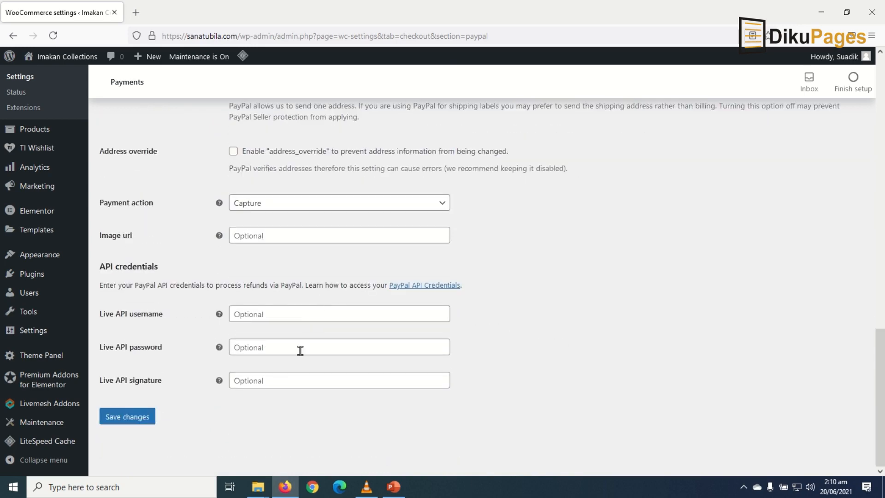
click(119, 418)
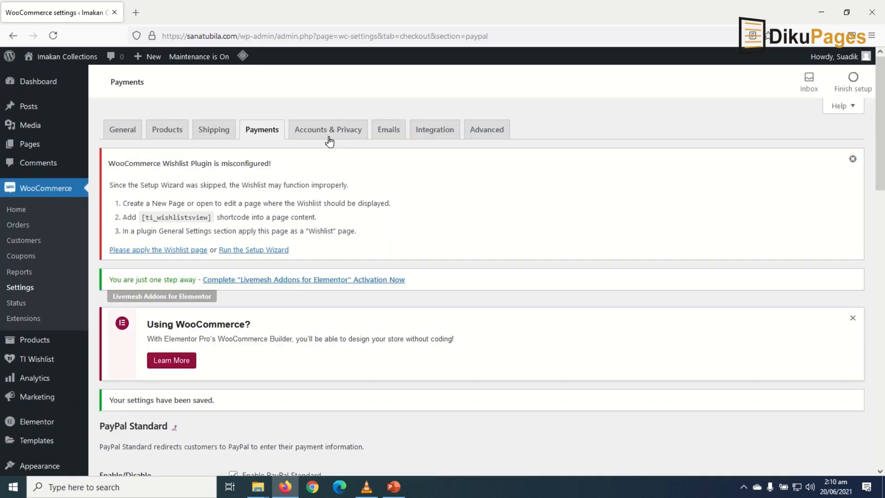
click(329, 138)
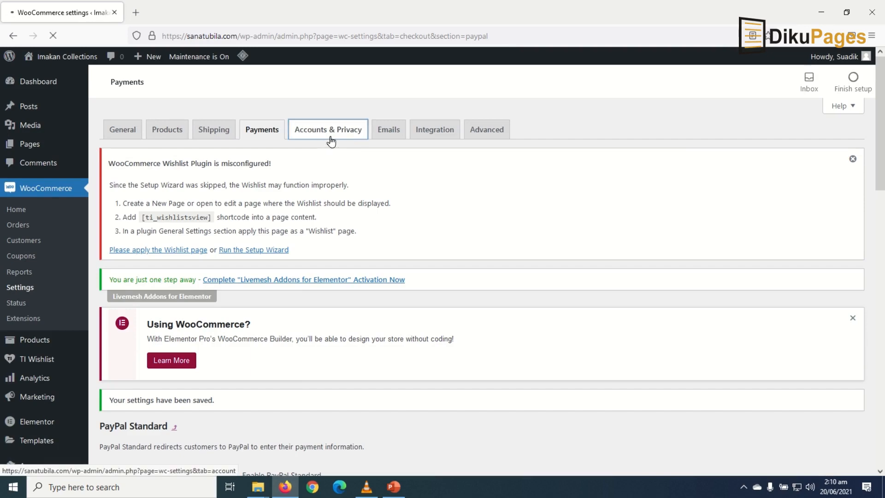
- Enable login at checkout and account creation at checkout and on My account, then save
scroll(268, 226, down, 3)
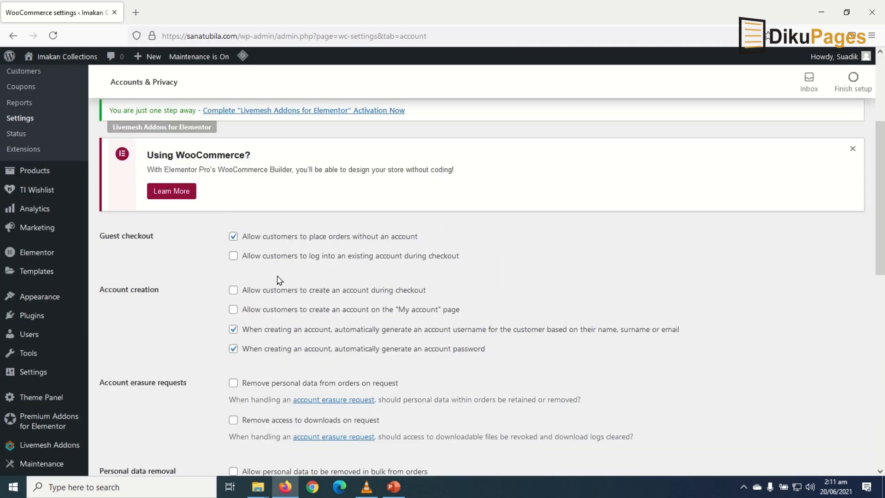
click(260, 261)
click(281, 316)
scroll(536, 336, down, 10)
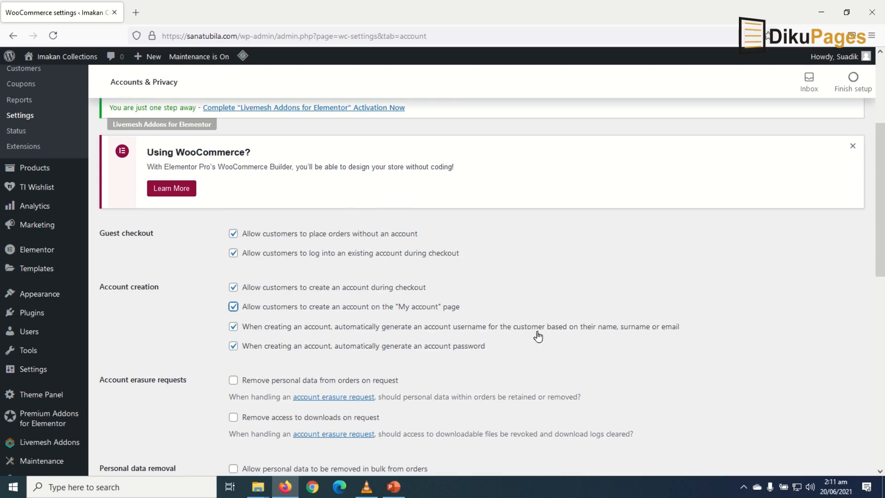
scroll(500, 347, down, 1)
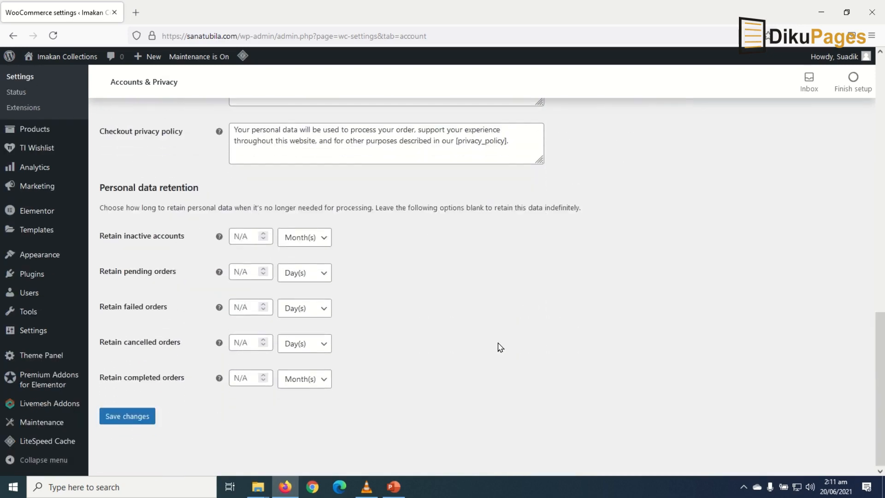
click(119, 416)
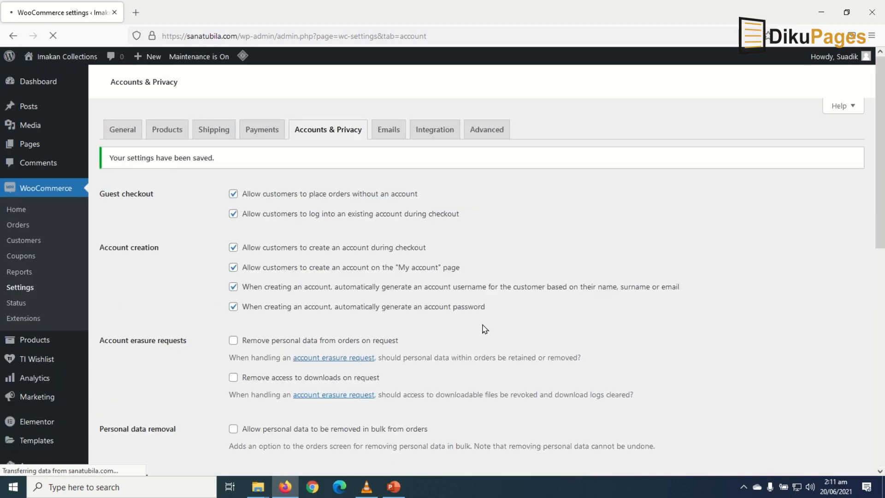
- In the Emails tab, open the New order notification's settings and check its recipient address
click(384, 134)
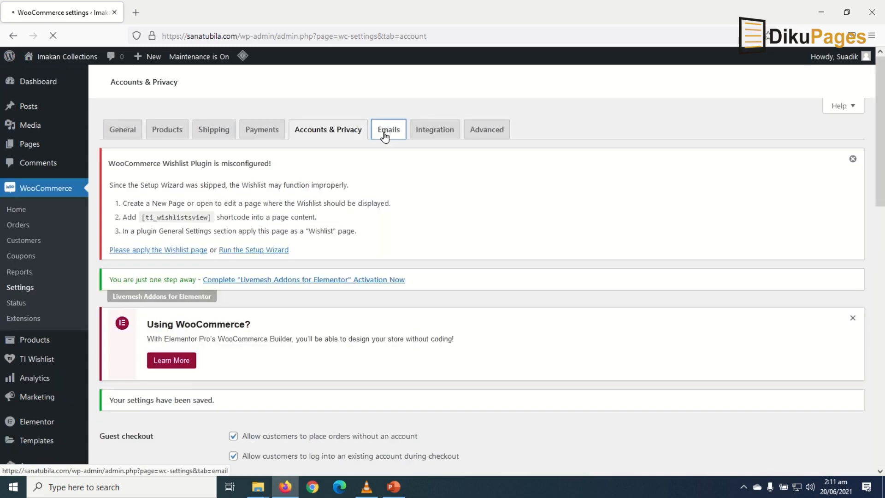
scroll(490, 373, down, 5)
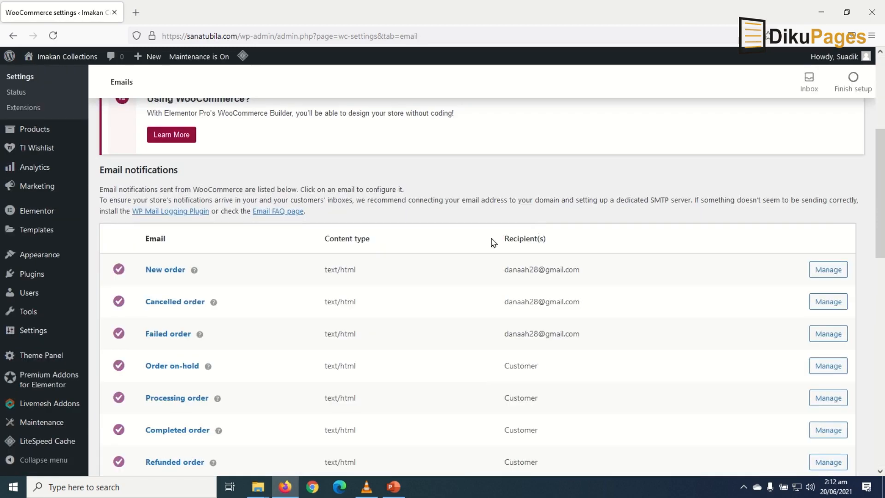
drag(503, 269, 585, 279)
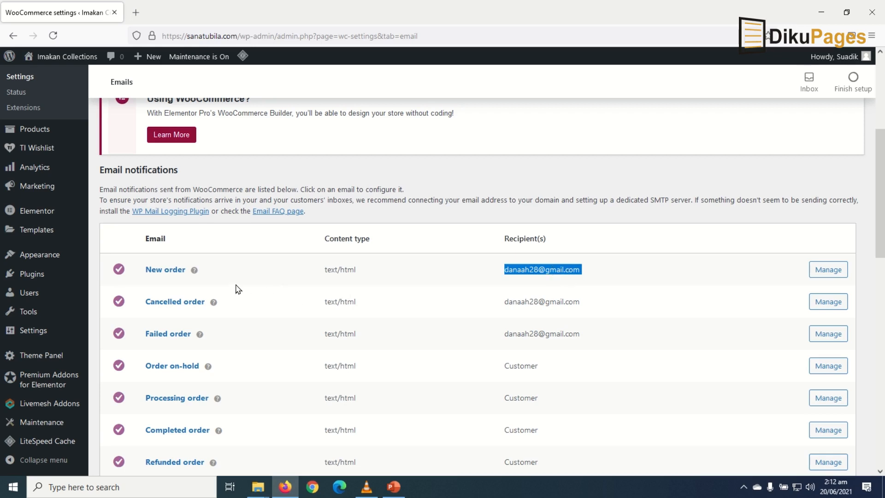
click(830, 271)
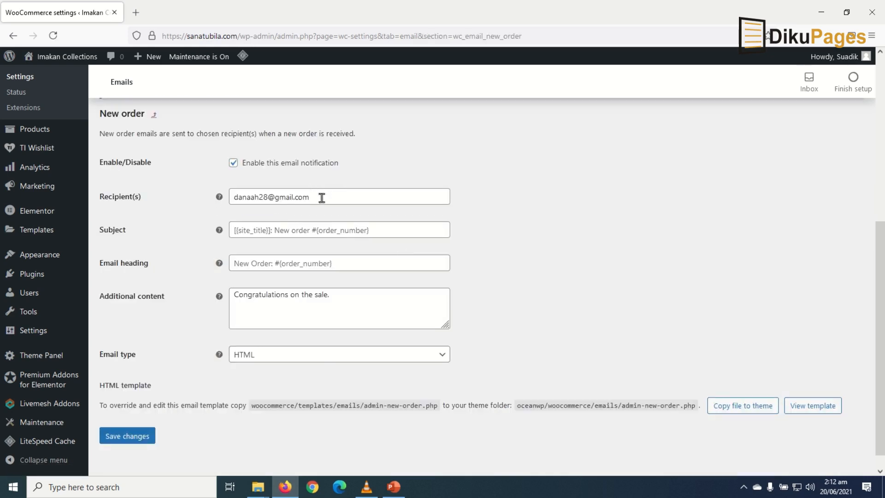
drag(336, 197, 219, 207)
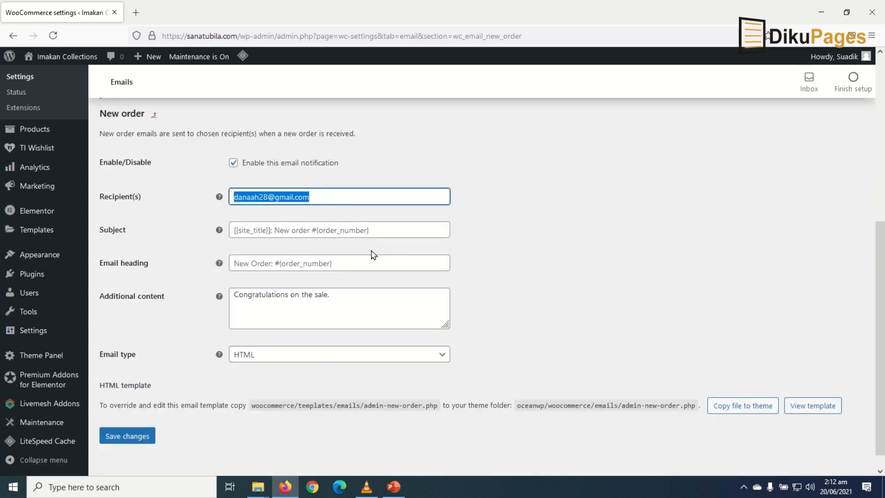
- Look over the New order subject, heading and additional content unchanged, then go to Advanced
click(276, 228)
click(277, 261)
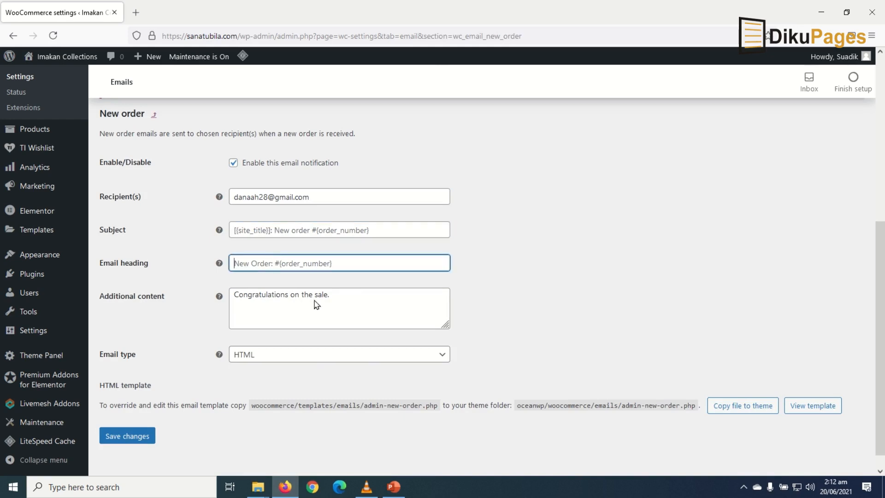
click(358, 305)
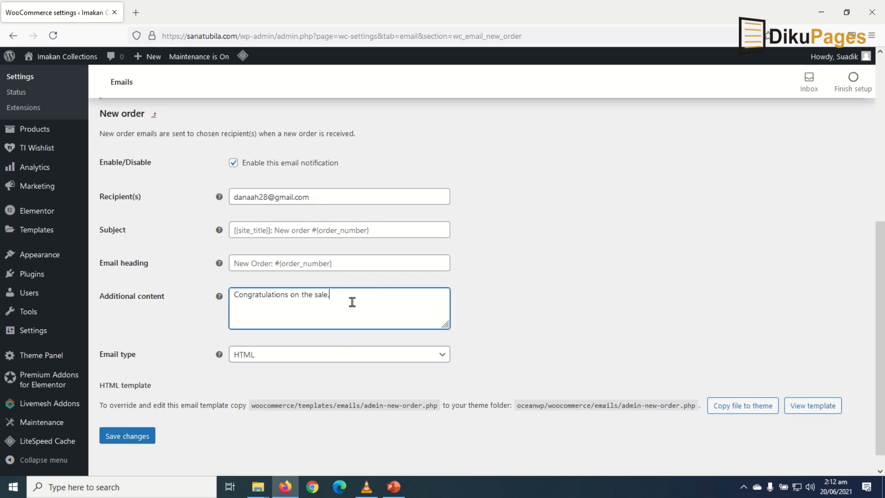
scroll(393, 310, down, 2)
scroll(394, 310, up, 5)
scroll(396, 315, down, 5)
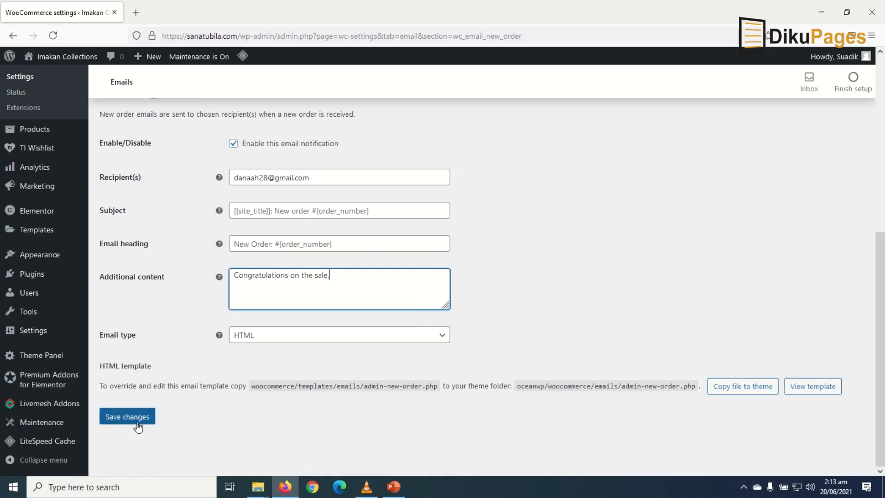
scroll(592, 399, up, 6)
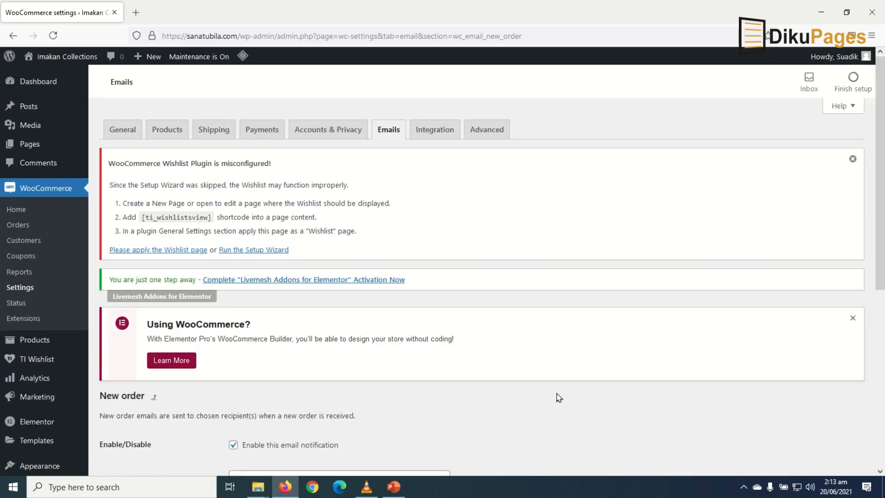
click(475, 134)
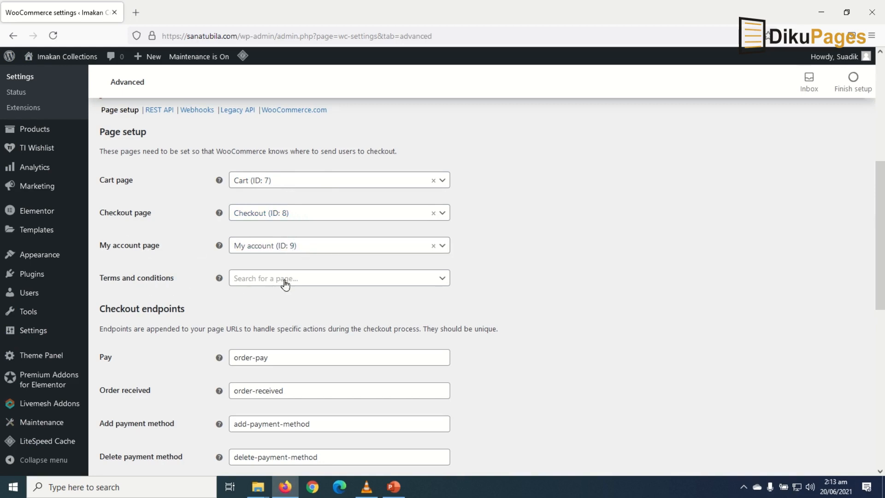
- Leave the Terms and conditions page unset and save the Advanced settings with default account endpoints
click(359, 283)
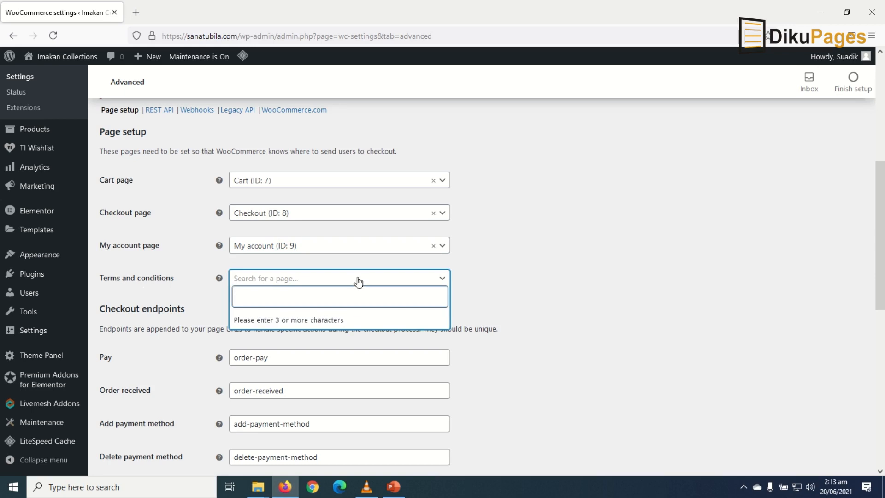
click(319, 279)
click(576, 291)
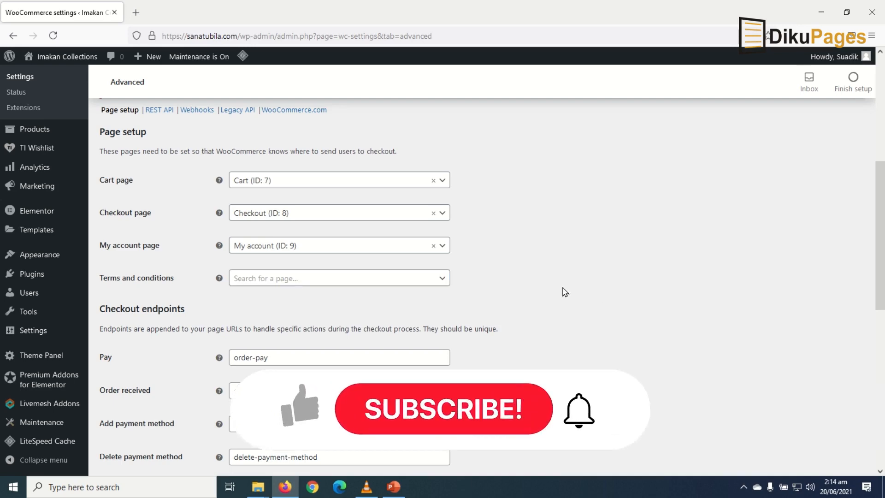
scroll(563, 293, down, 3)
scroll(566, 292, down, 7)
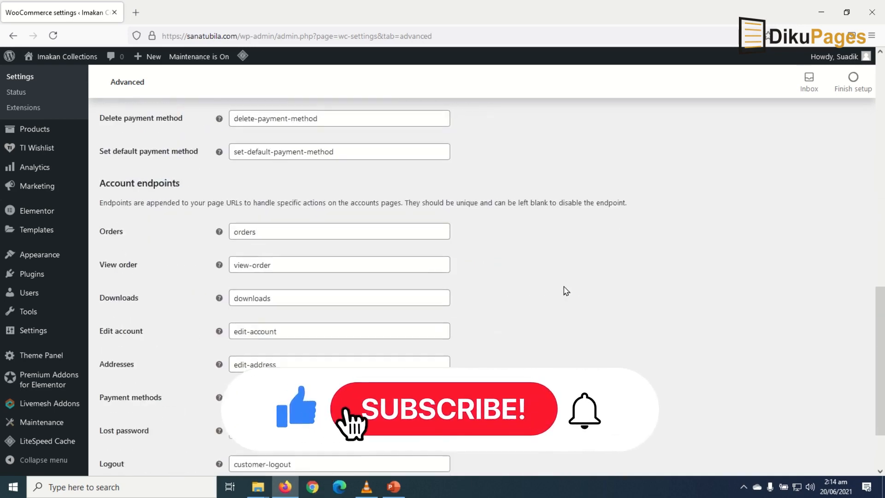
click(130, 421)
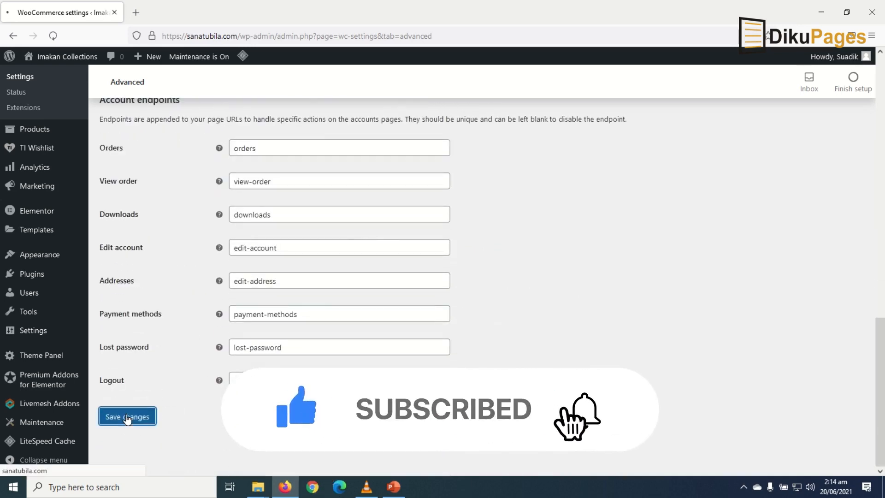